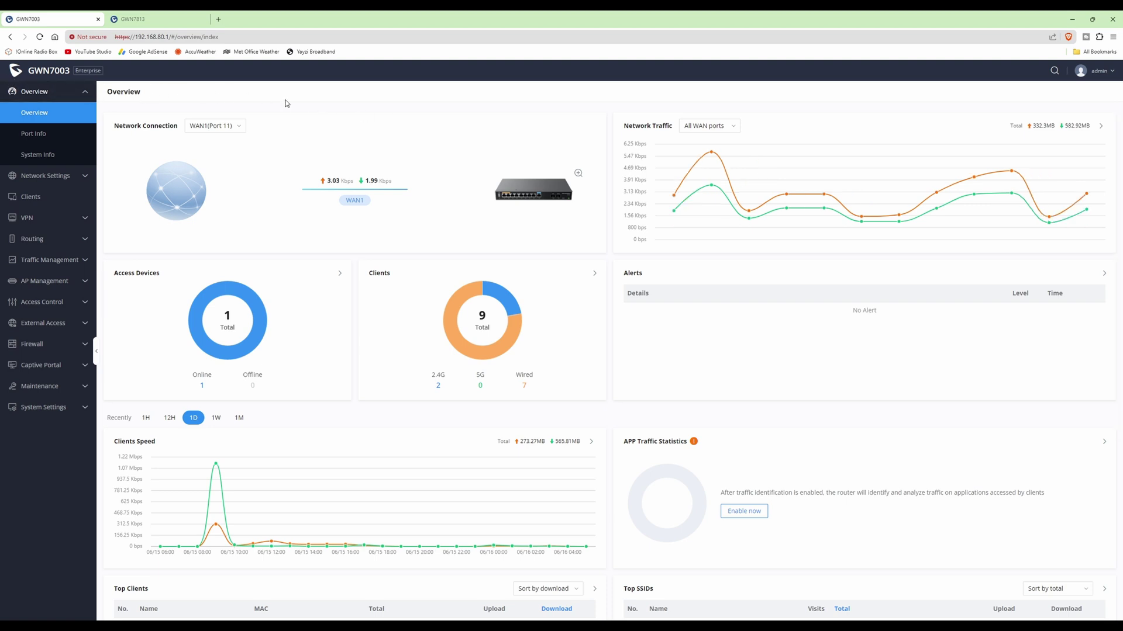
# Open the form for adding a VLAN in the GWN7003 router's LAN settings
pyautogui.click(172, 20)
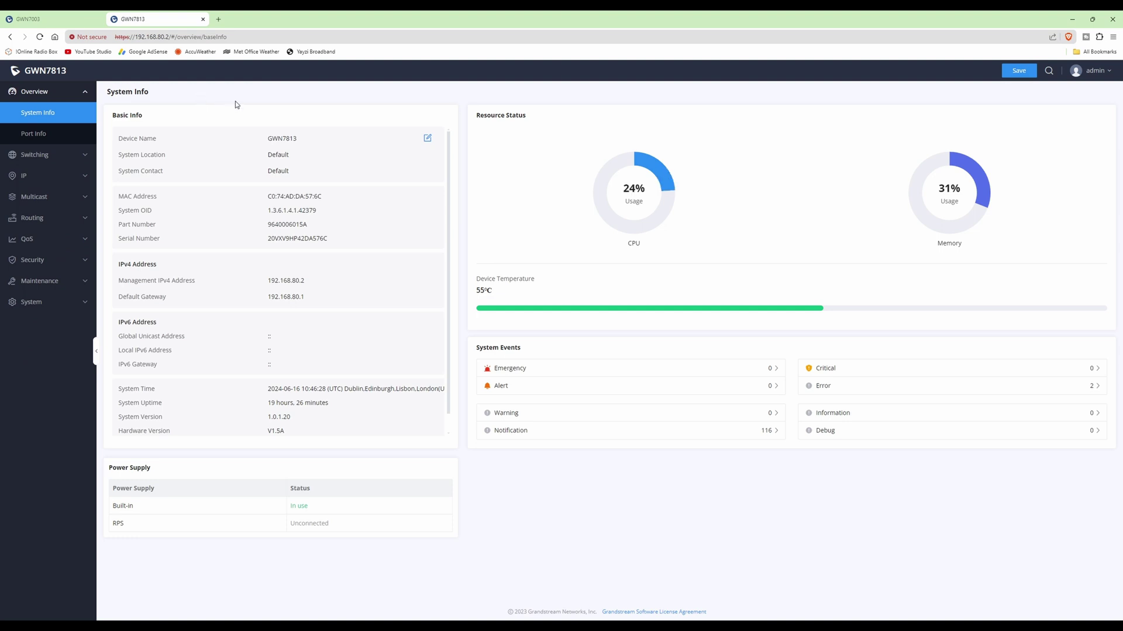
pyautogui.click(67, 20)
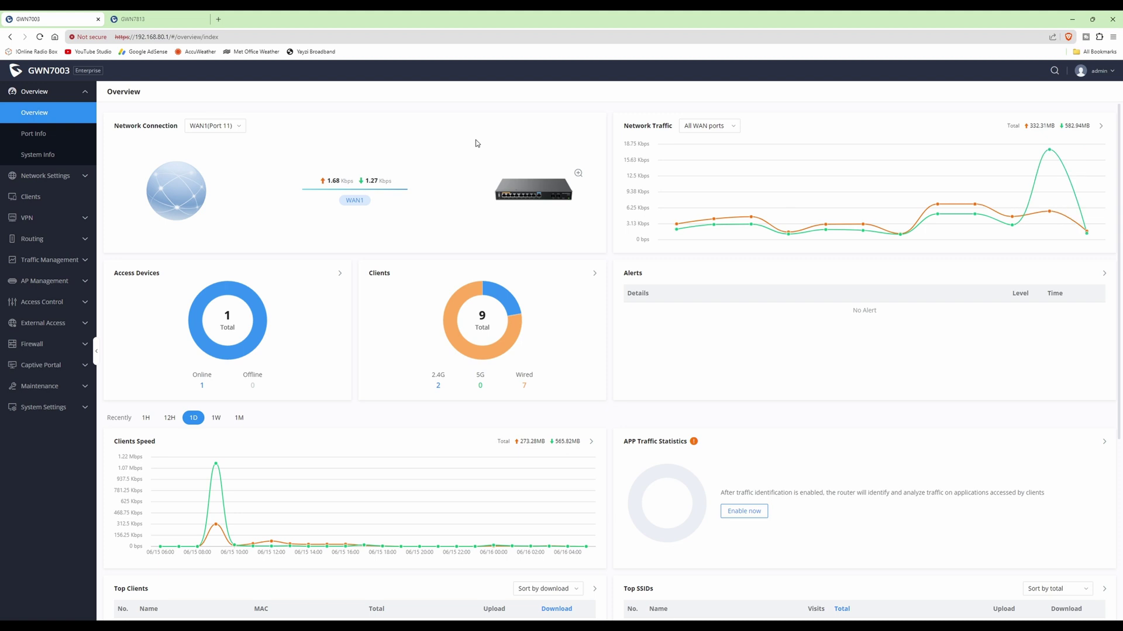
pyautogui.click(49, 179)
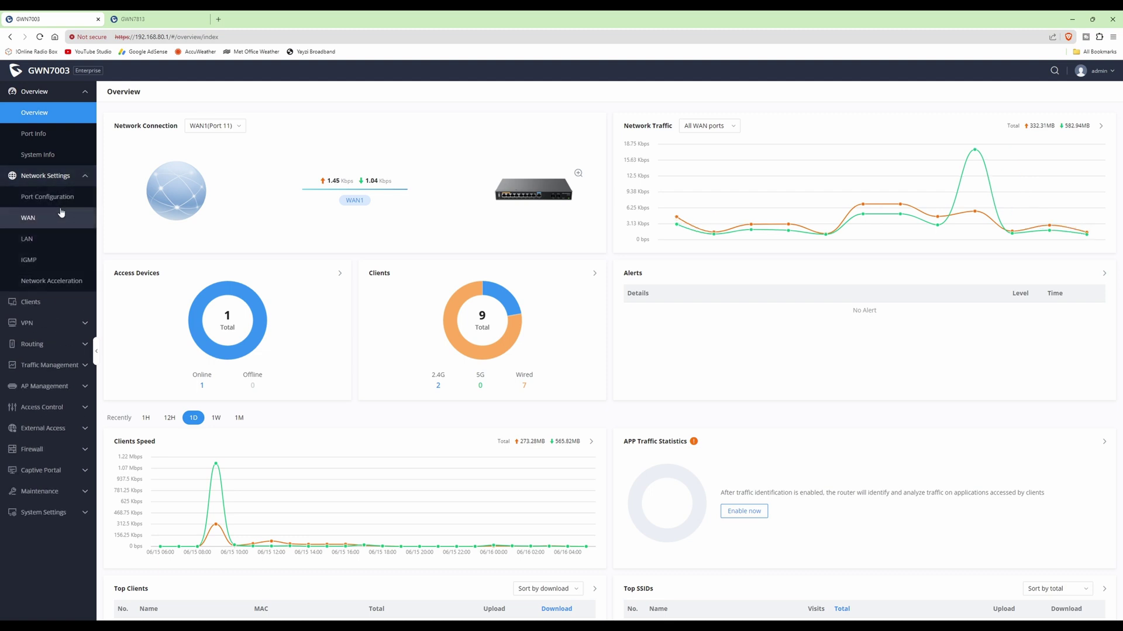
pyautogui.click(27, 241)
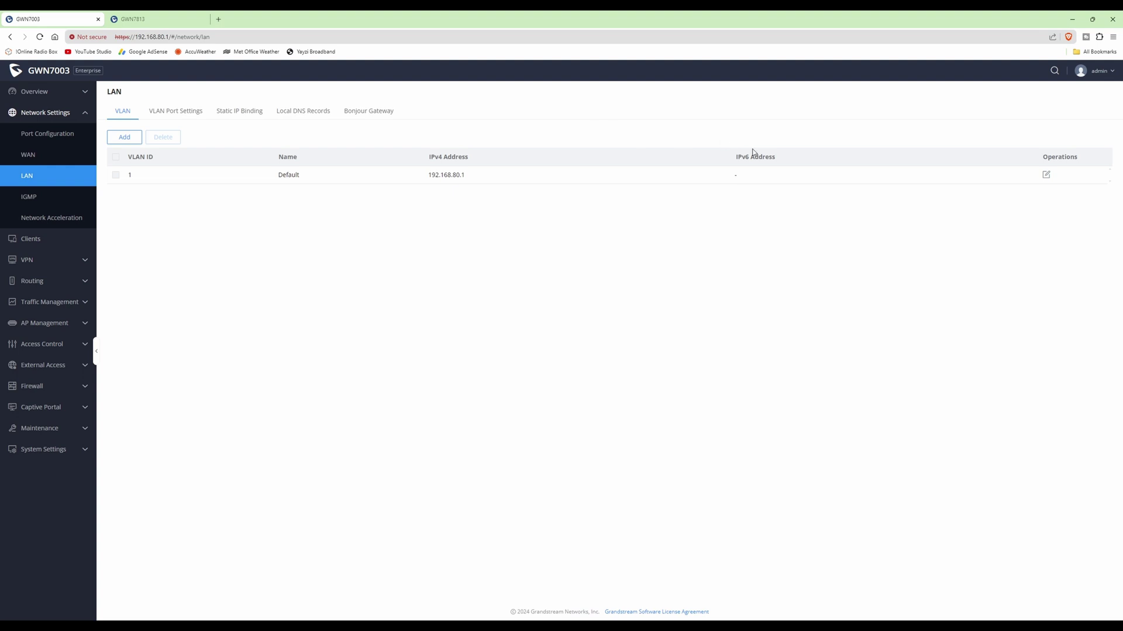
pyautogui.click(126, 138)
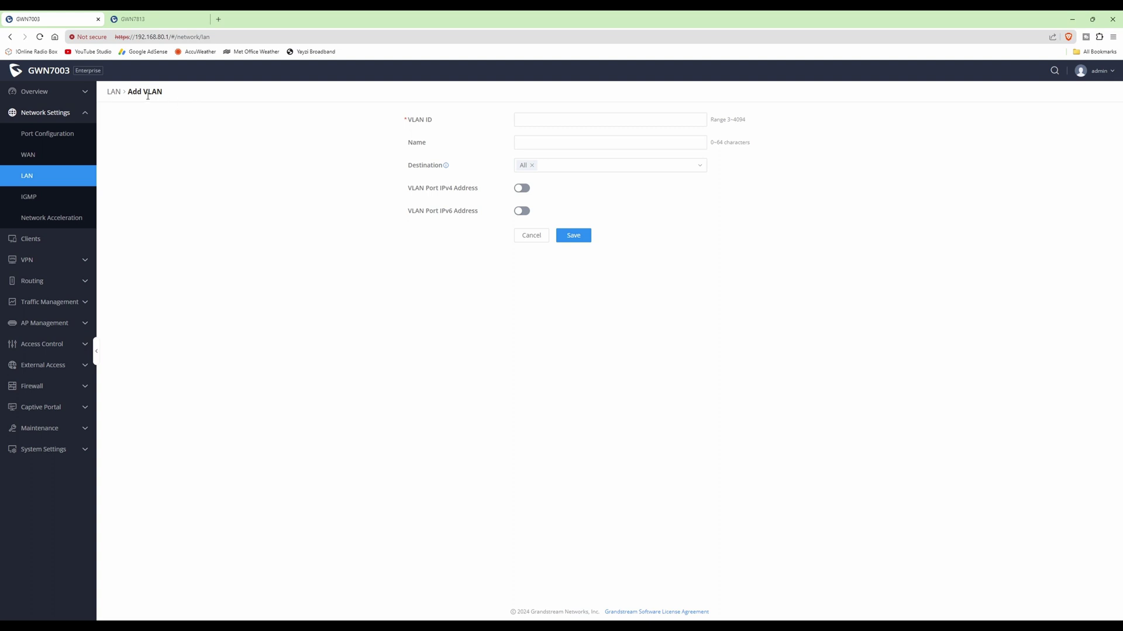
# Set the new VLAN's ID to 3 and its name to VoIP VLAN, keeping All as the destination
pyautogui.click(557, 119)
pyautogui.write('3')
pyautogui.click(638, 144)
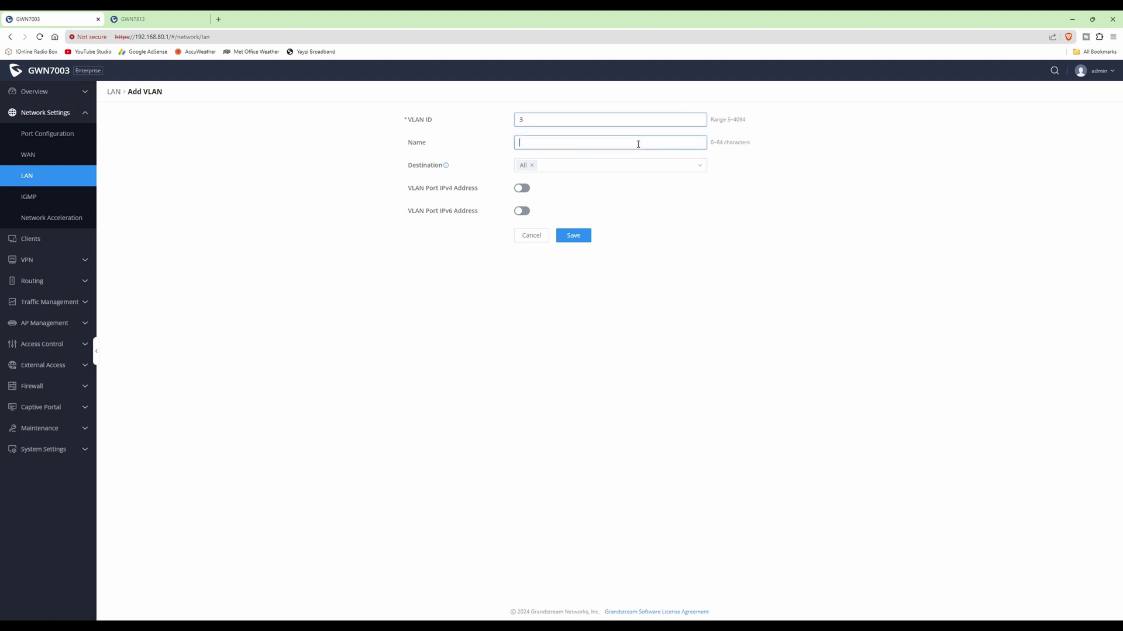
pyautogui.write('VoIP')
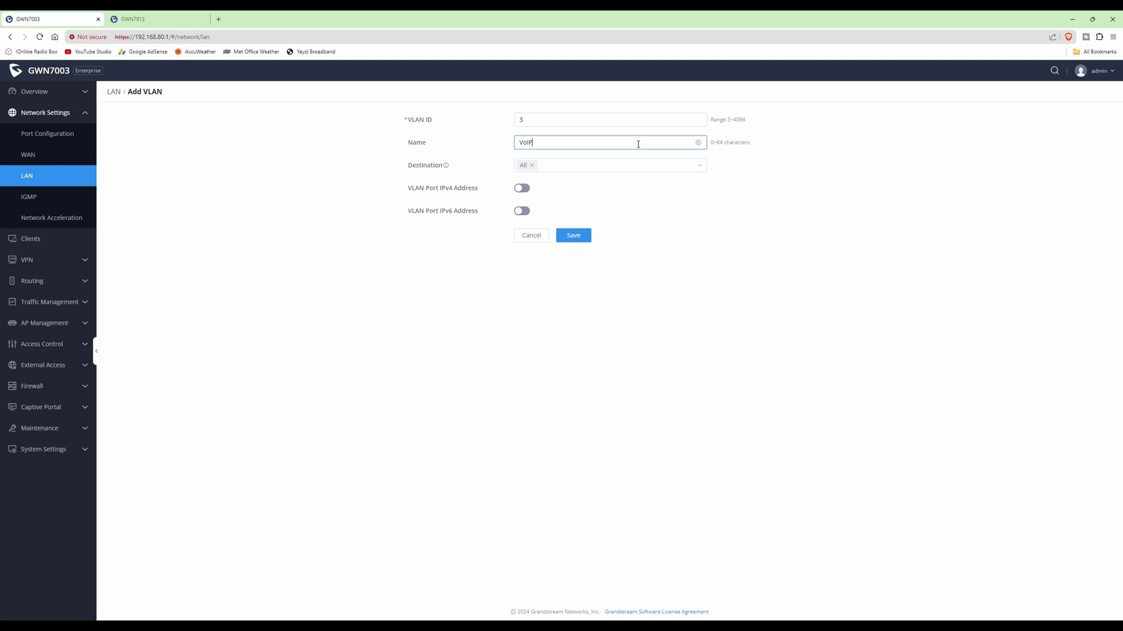
pyautogui.write(' VLAN')
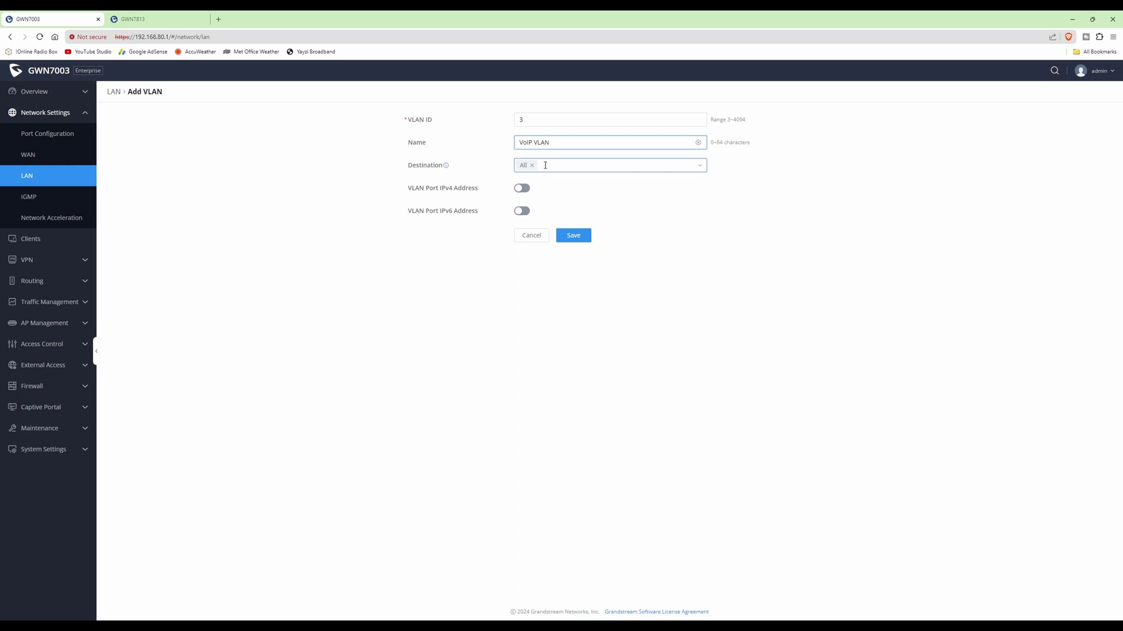
pyautogui.click(704, 163)
pyautogui.click(602, 165)
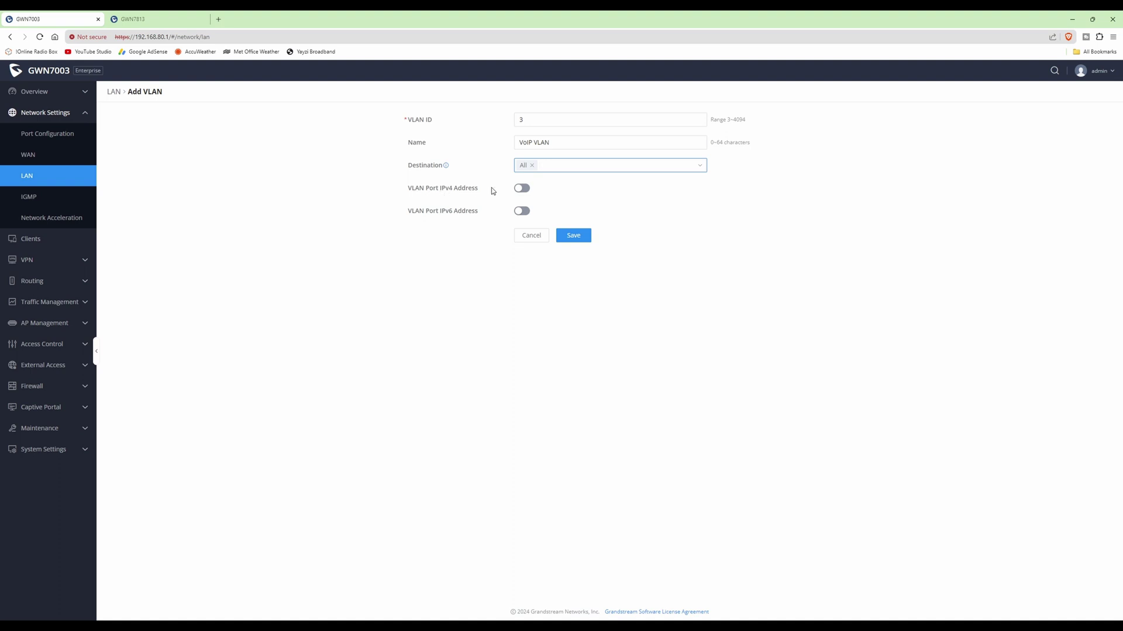
# Enable the VLAN port IPv4 address and set it to 192.168.3.1 with subnet mask 255.255.255.0
pyautogui.click(520, 190)
pyautogui.click(580, 209)
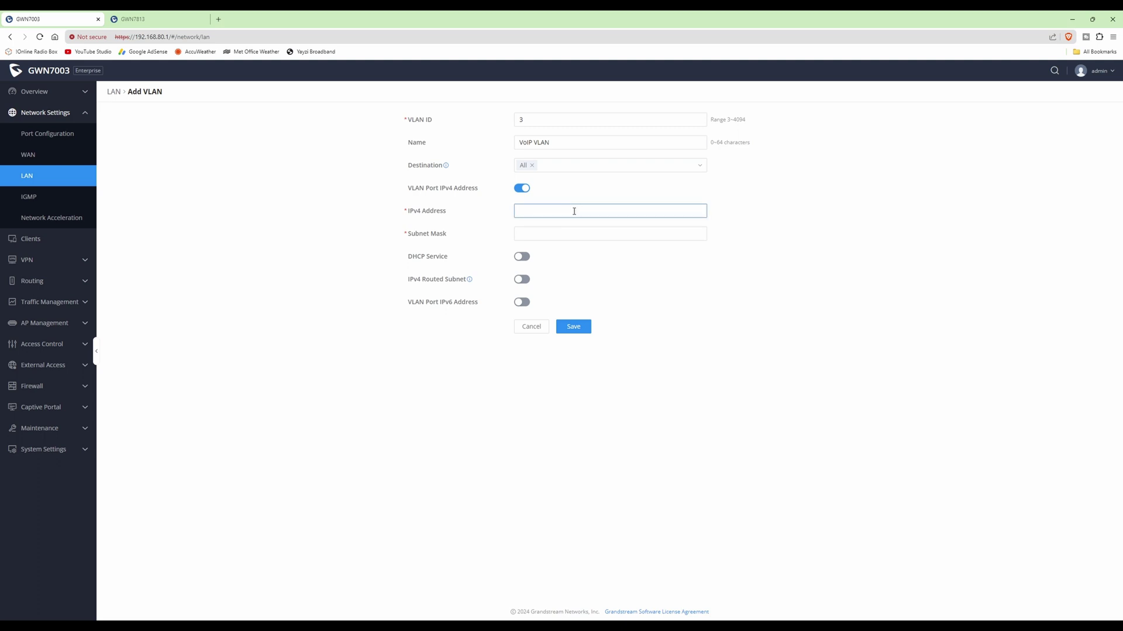
pyautogui.click(475, 218)
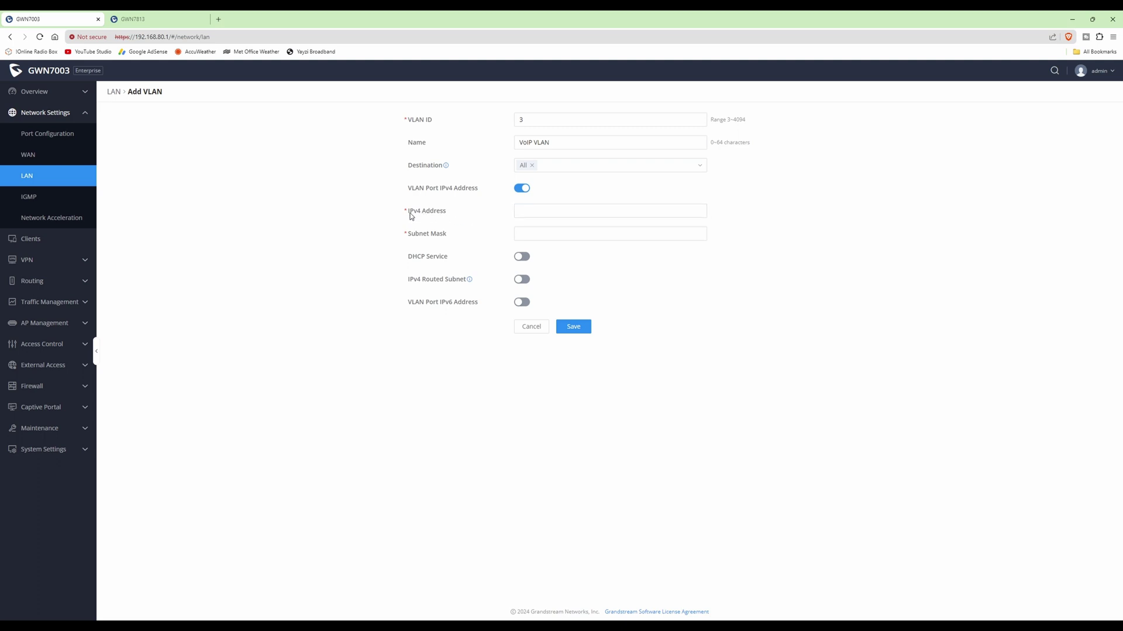
pyautogui.click(611, 210)
pyautogui.write('19')
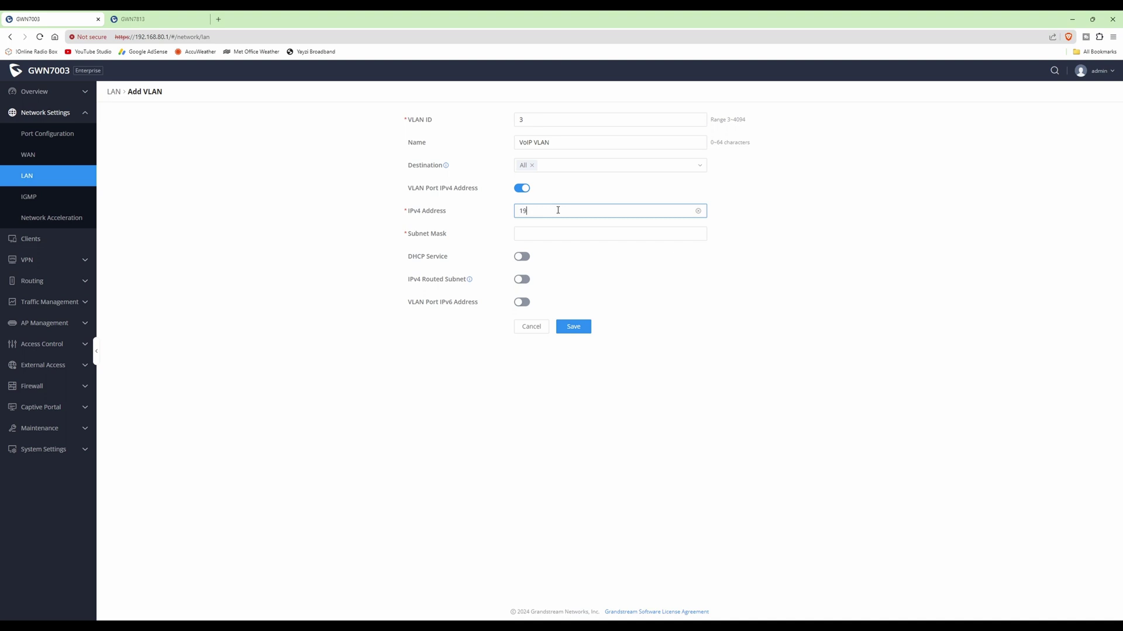
pyautogui.write('2.168.3.1')
pyautogui.click(574, 234)
pyautogui.write('2')
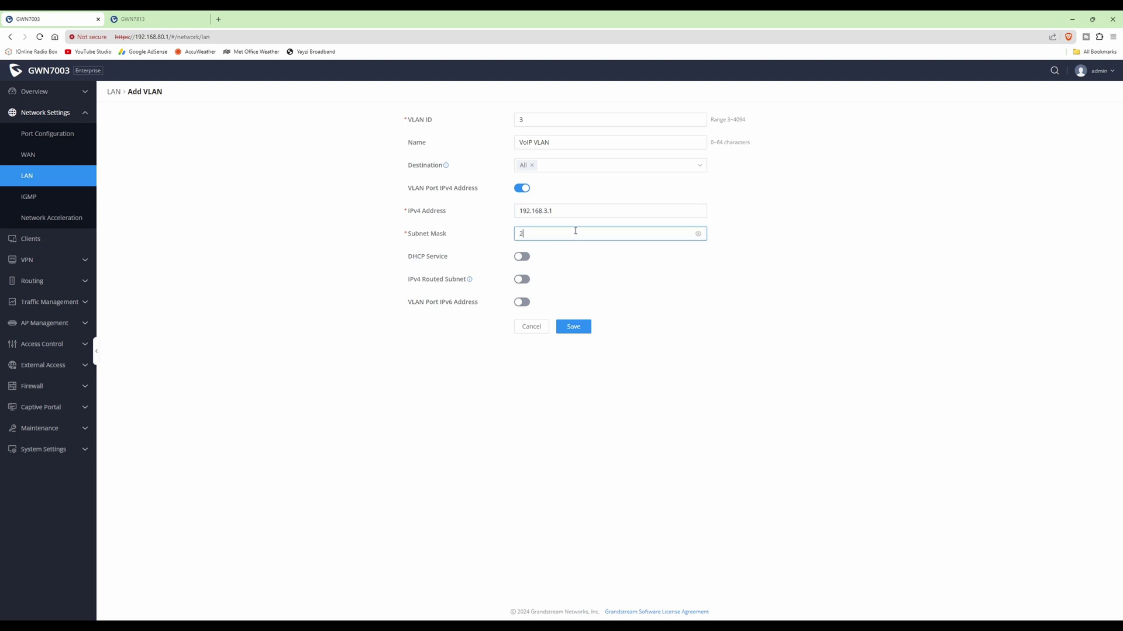
pyautogui.write('55.255.255.0')
# Enable the DHCP service with an IPv4 allocation range from 192.168.3.11 to 192.168.3.254
pyautogui.click(520, 259)
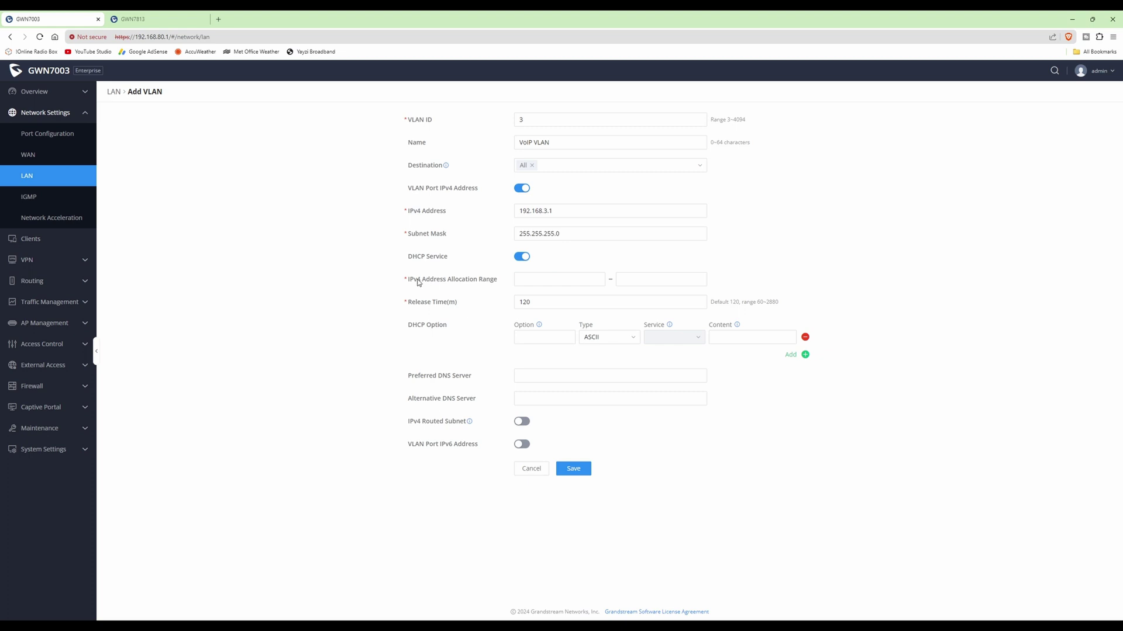
pyautogui.click(522, 280)
pyautogui.write('19')
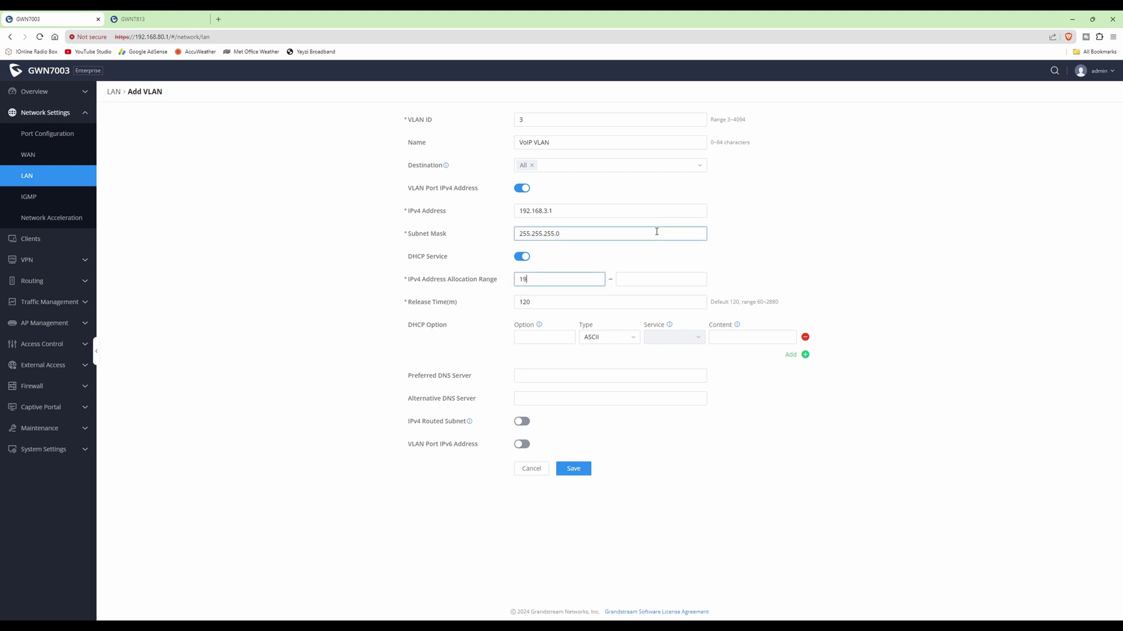
pyautogui.write('2.168.3.11')
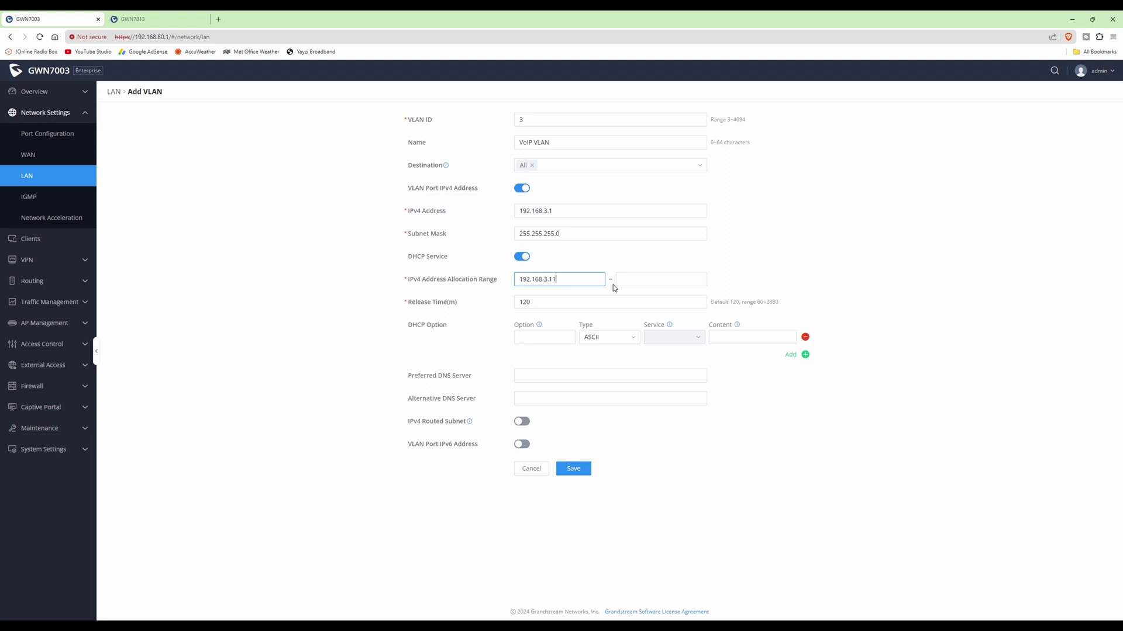
pyautogui.click(632, 281)
pyautogui.click(647, 281)
pyautogui.write('192.168.3.254')
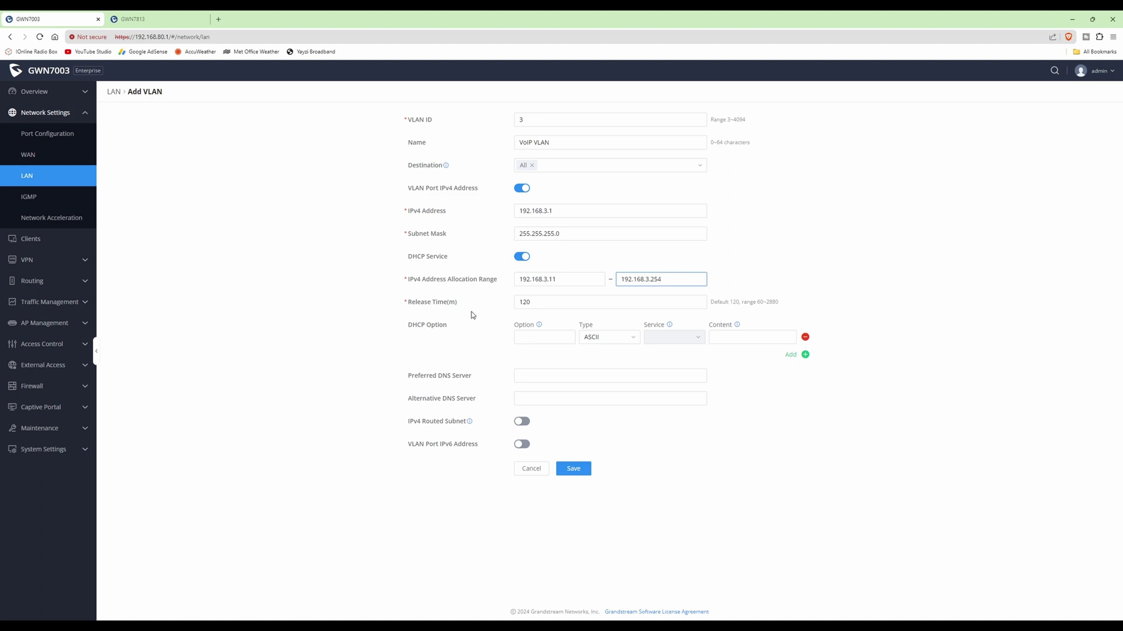
# Set the preferred DNS server to 192.168.3.1 and save the new VLAN
pyautogui.click(526, 302)
pyautogui.click(537, 375)
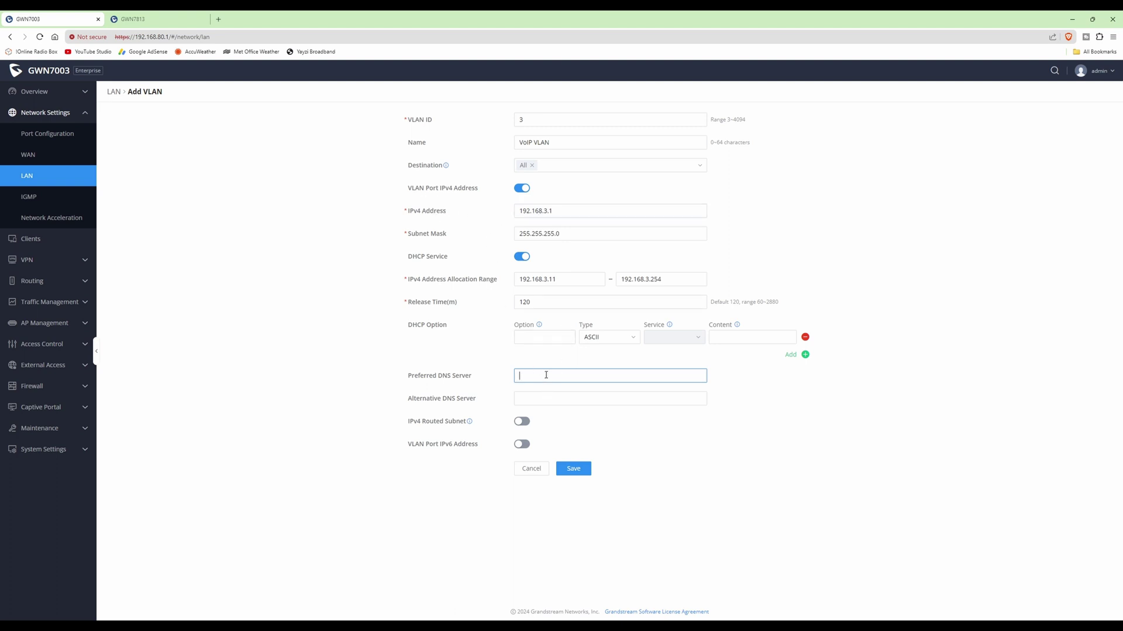
pyautogui.write('192.168.3.1')
pyautogui.click(574, 474)
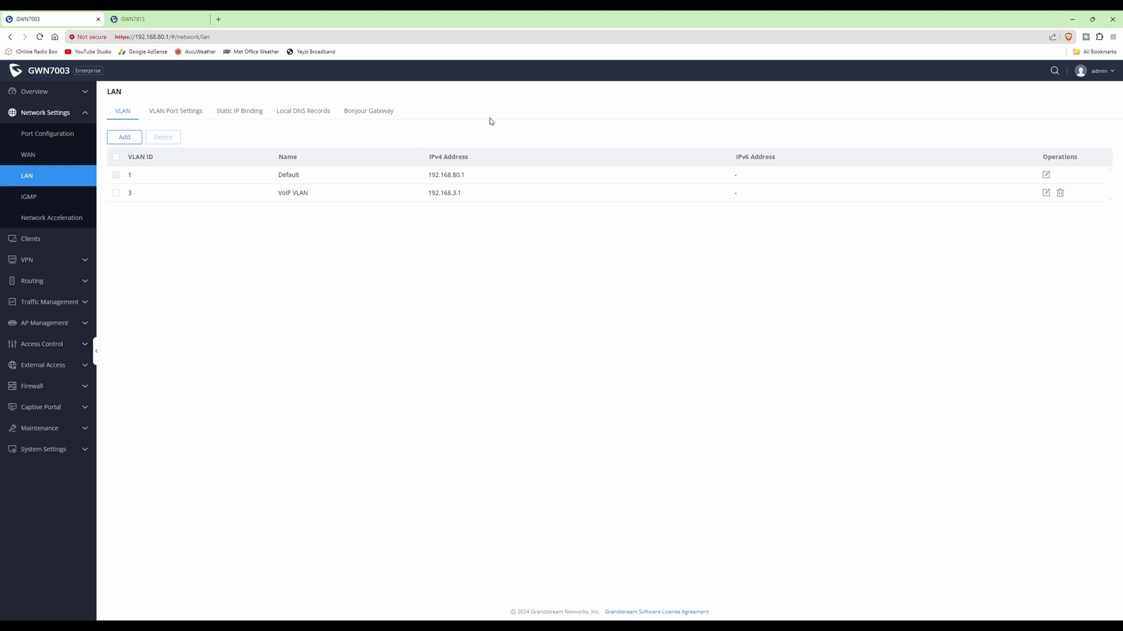
# Switch to the GWN7813 switch's web interface and add a VLAN with ID 3
pyautogui.hotkey('ctrl', 'Tab')
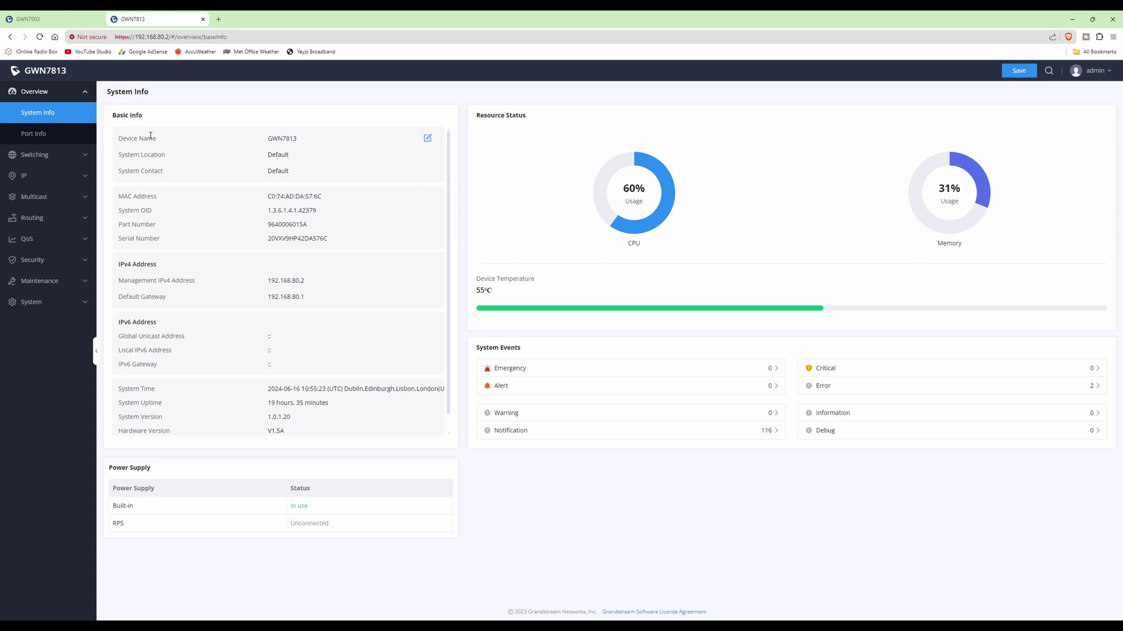
pyautogui.click(44, 157)
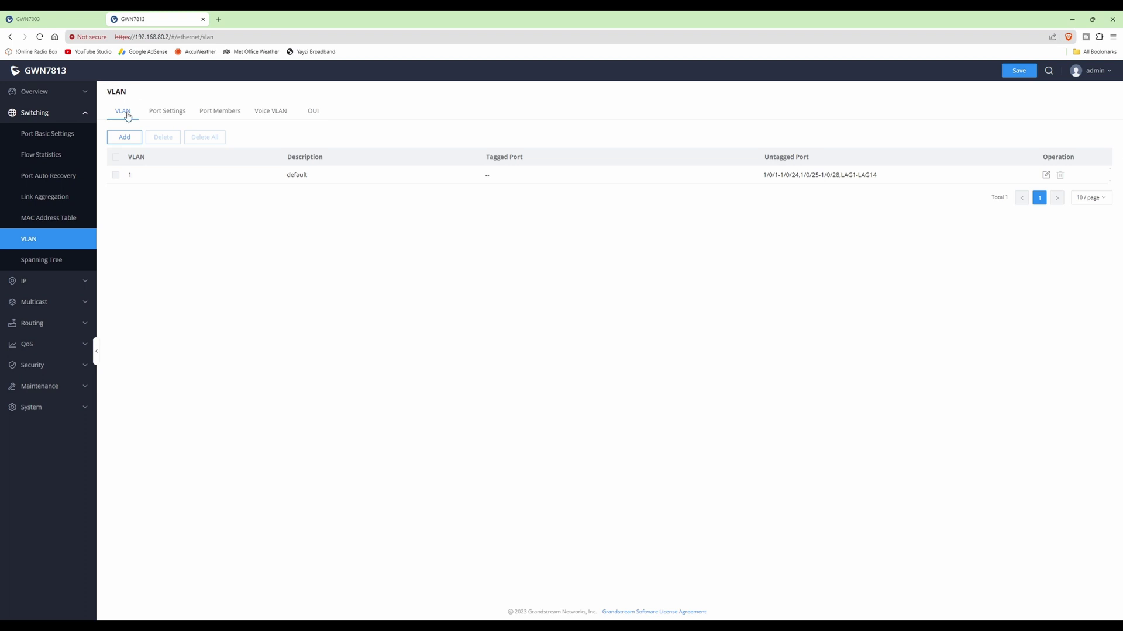
pyautogui.click(124, 138)
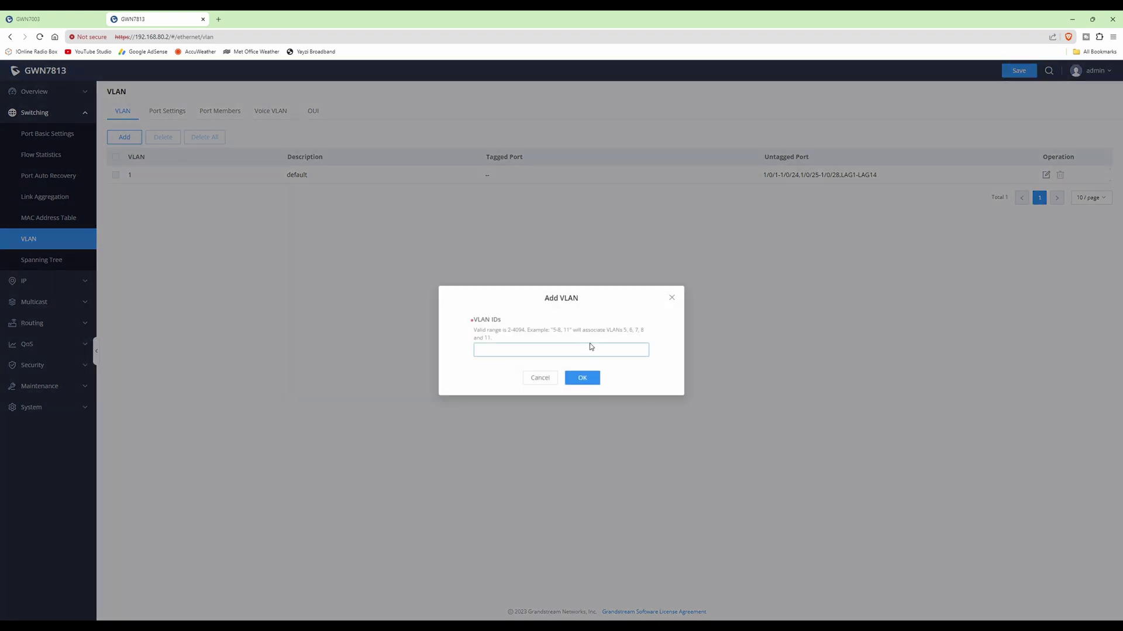
pyautogui.click(551, 348)
pyautogui.write('3')
pyautogui.click(586, 380)
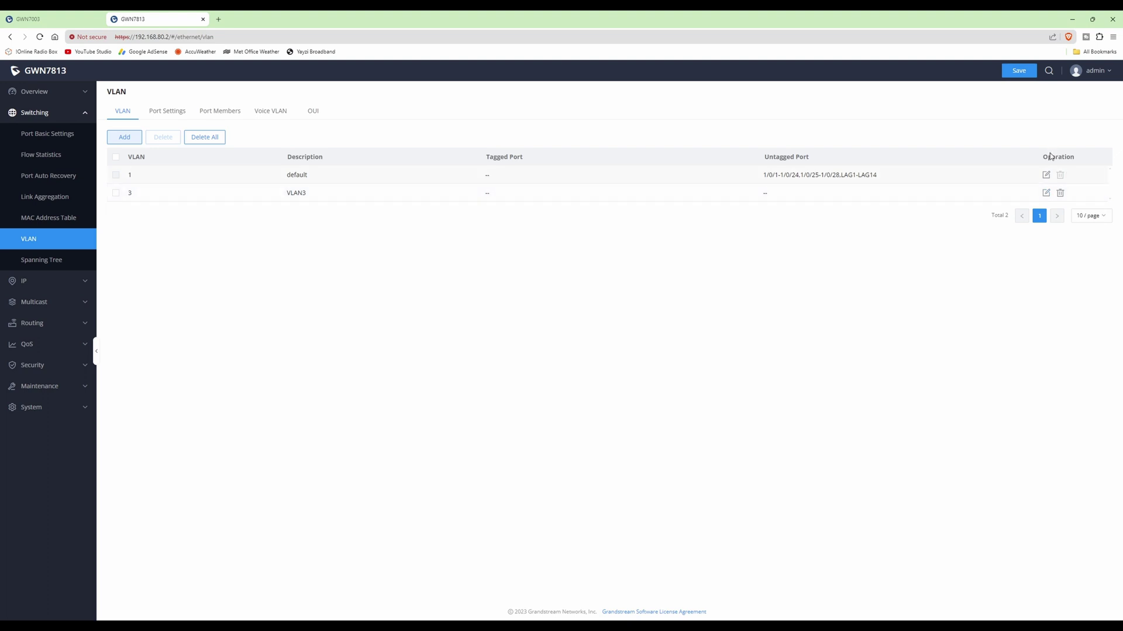
# Edit VLAN 3 on the switch and change its description to VoIP VLAN
pyautogui.click(1046, 194)
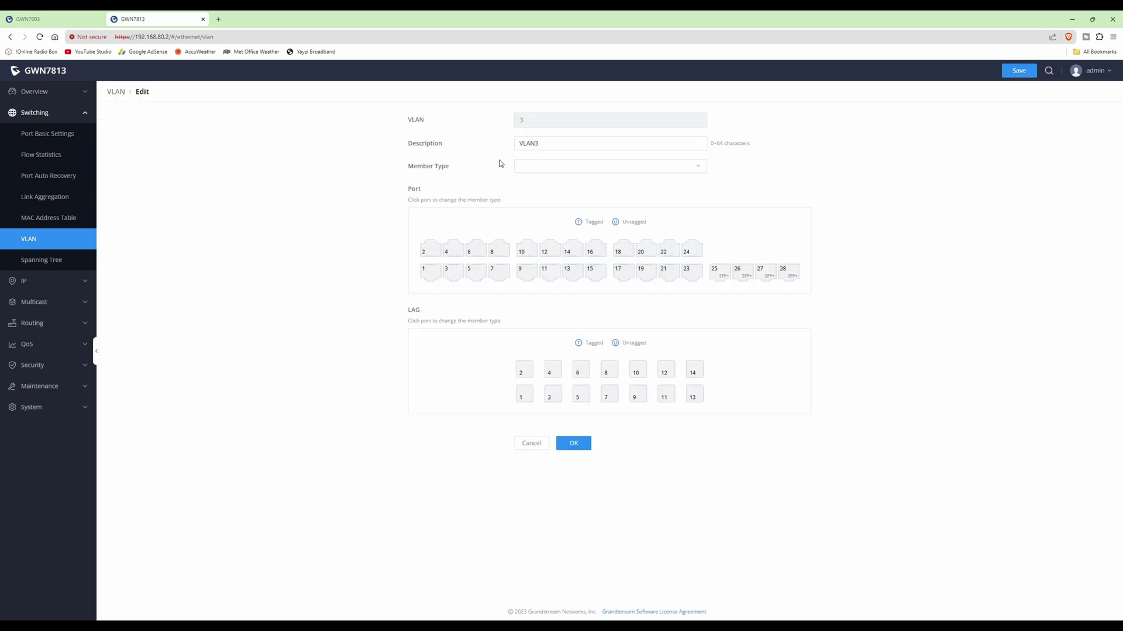
pyautogui.click(549, 144)
pyautogui.moveTo(553, 145); pyautogui.dragTo(508, 144)
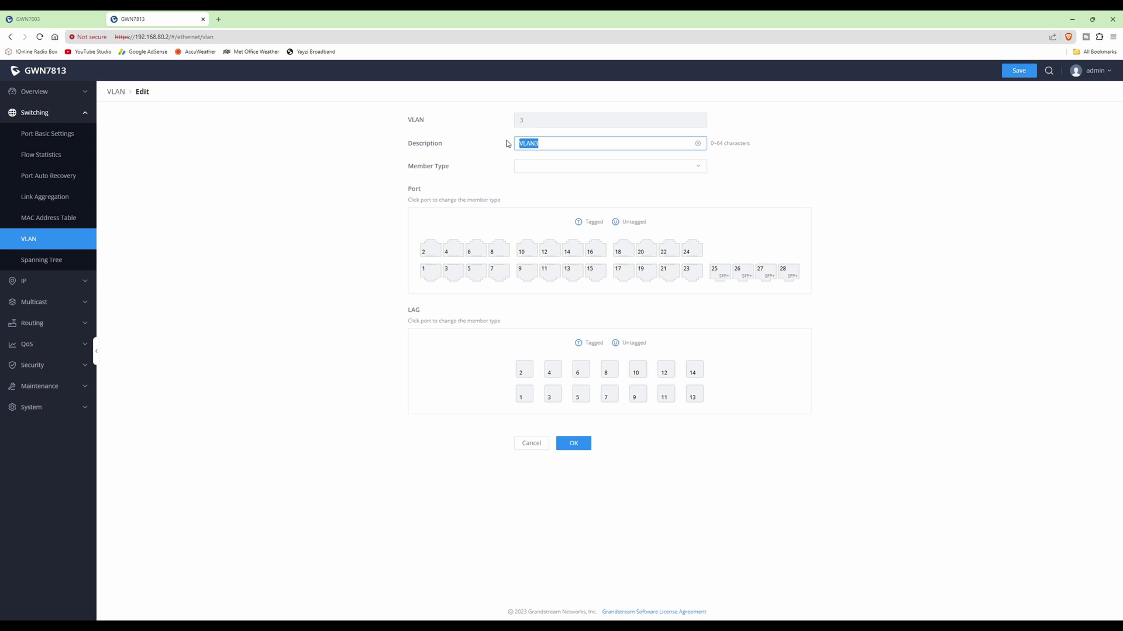
pyautogui.write('VoIP VLAN')
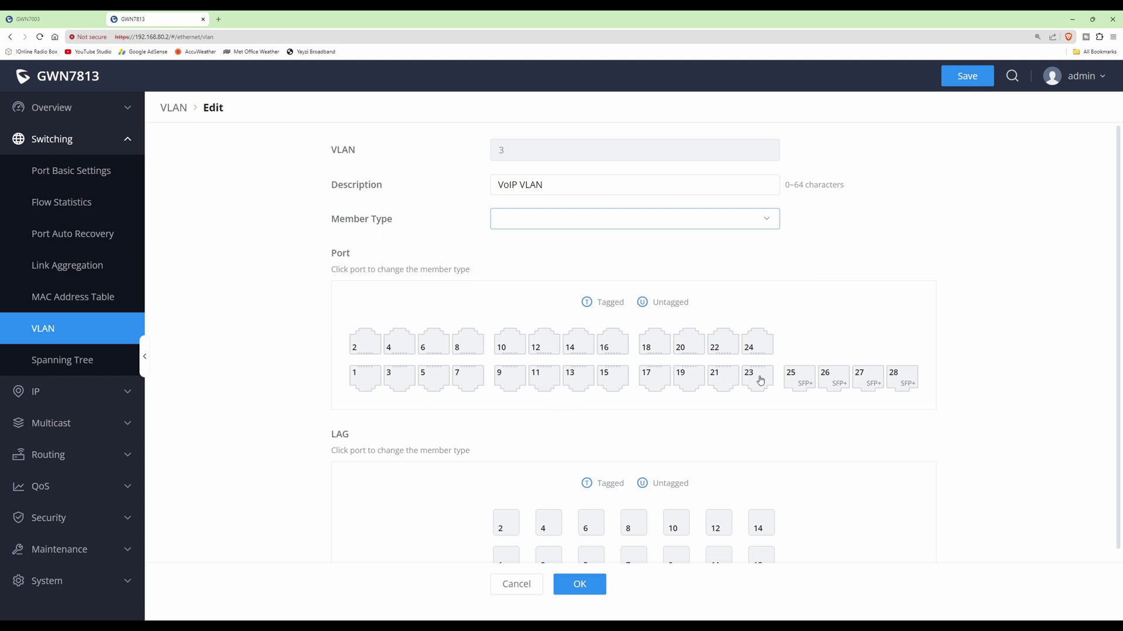
# Make ports 11 and 23 untagged and port 22 tagged members of VLAN 3, then save the switch configuration
pyautogui.click(543, 381)
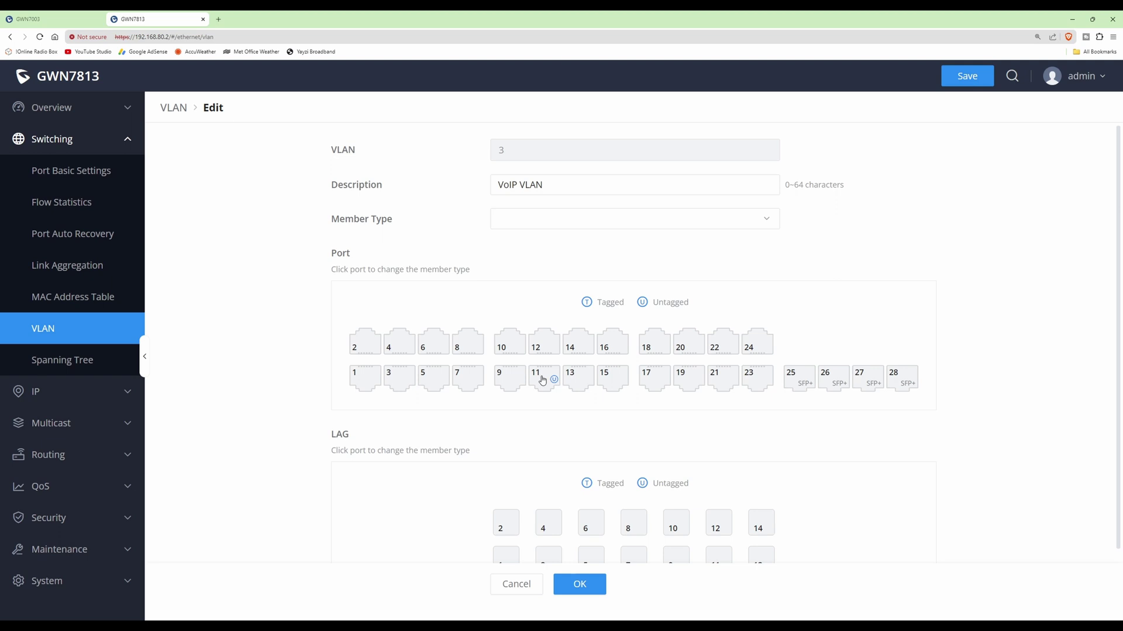
pyautogui.click(755, 383)
pyautogui.click(723, 349)
pyautogui.scroll(-1, 801, 514)
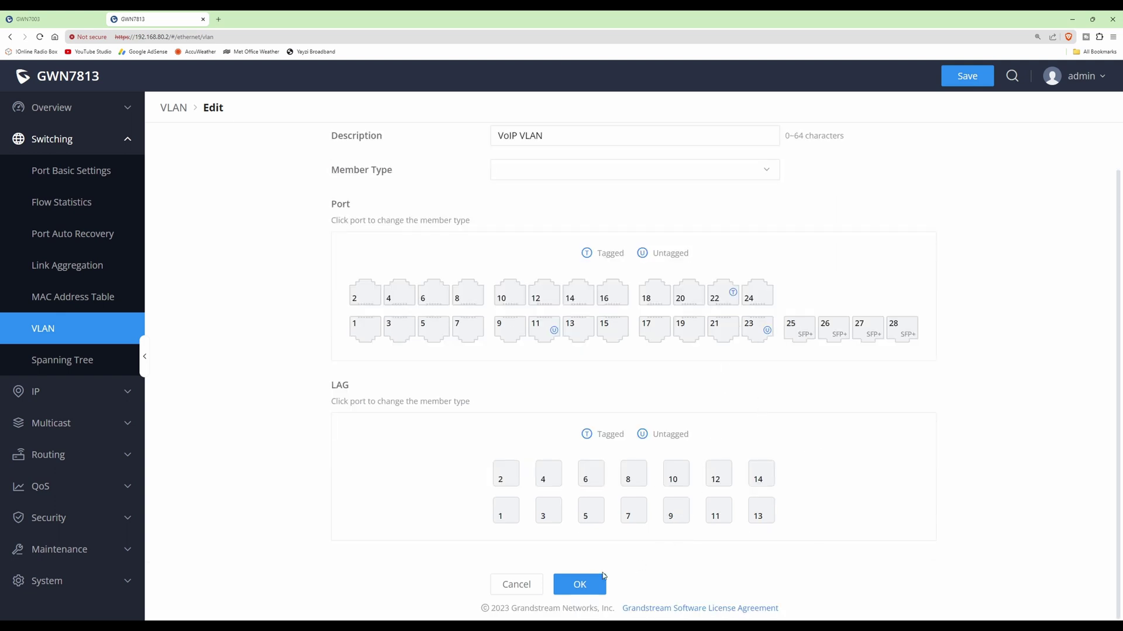
pyautogui.click(591, 583)
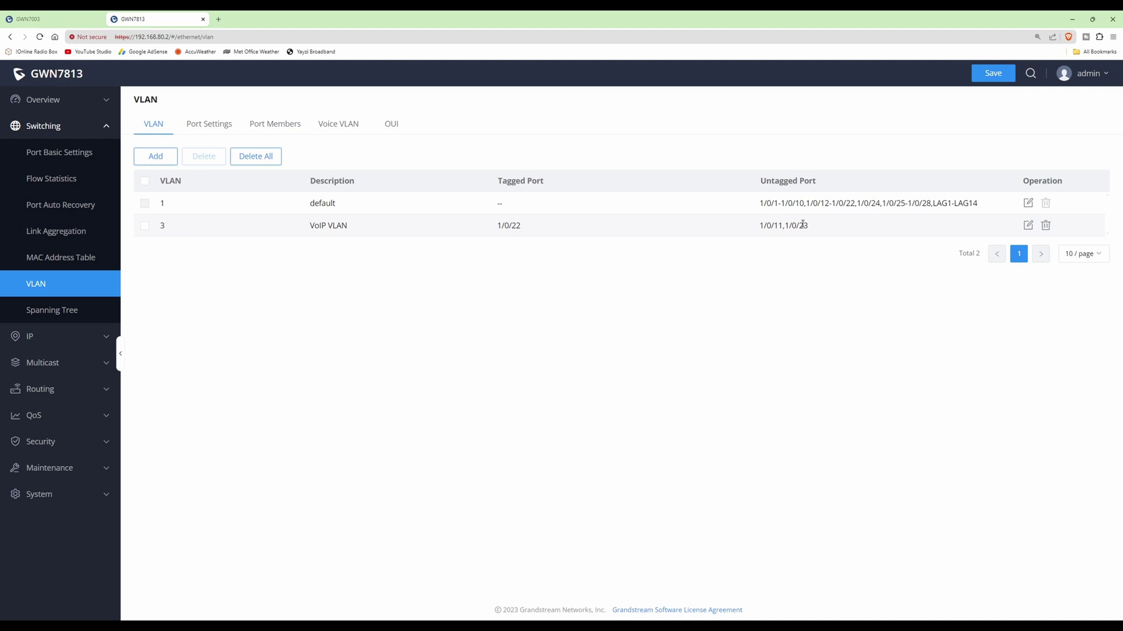
pyautogui.click(1001, 74)
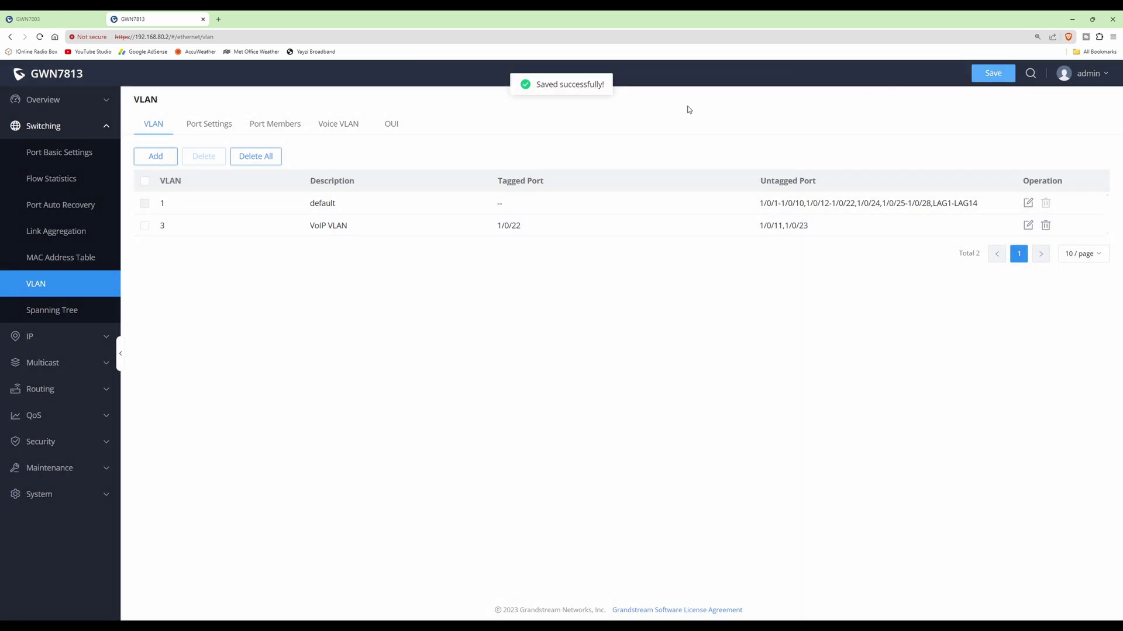
# In the VLAN port settings, set port 1/0/11 to link type Access with PVID 3
pyautogui.click(218, 125)
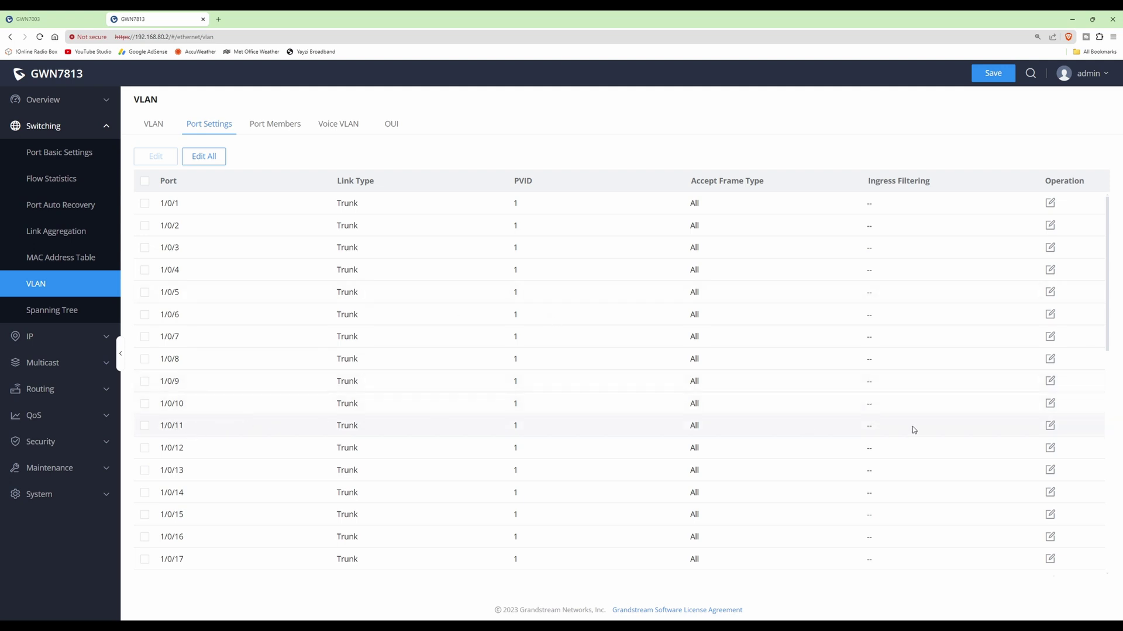
pyautogui.click(1050, 426)
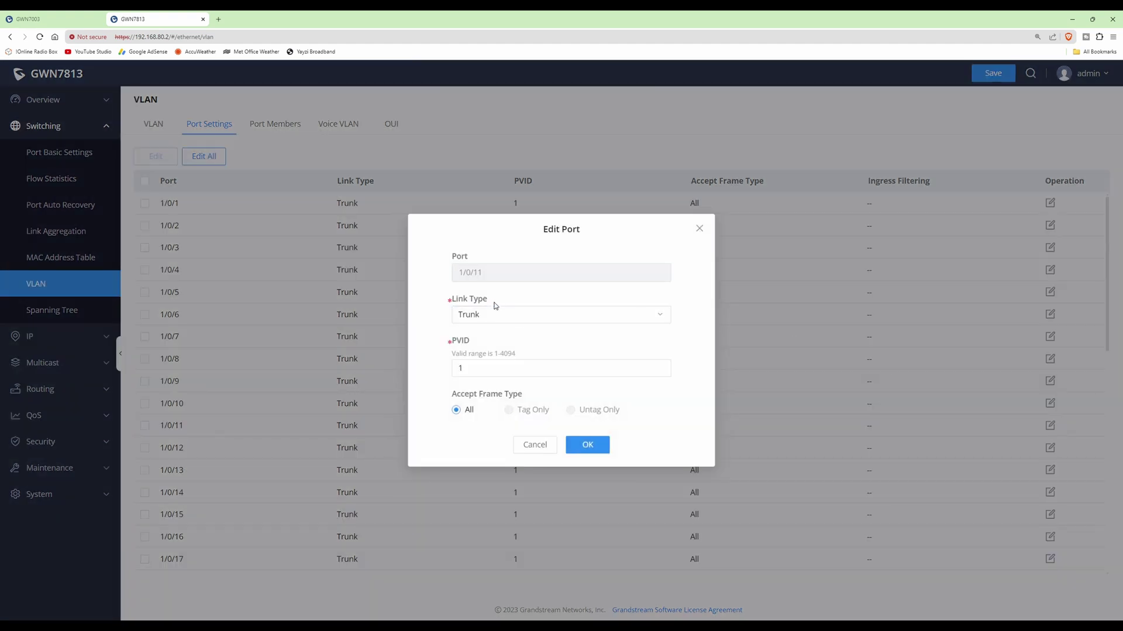
pyautogui.click(506, 318)
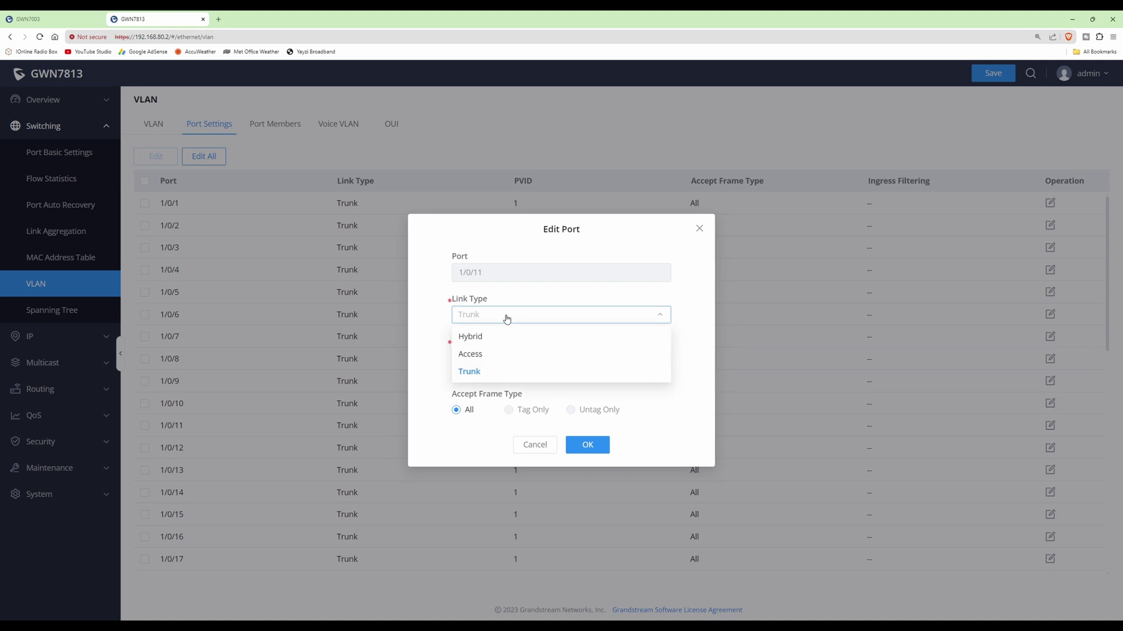
pyautogui.click(485, 338)
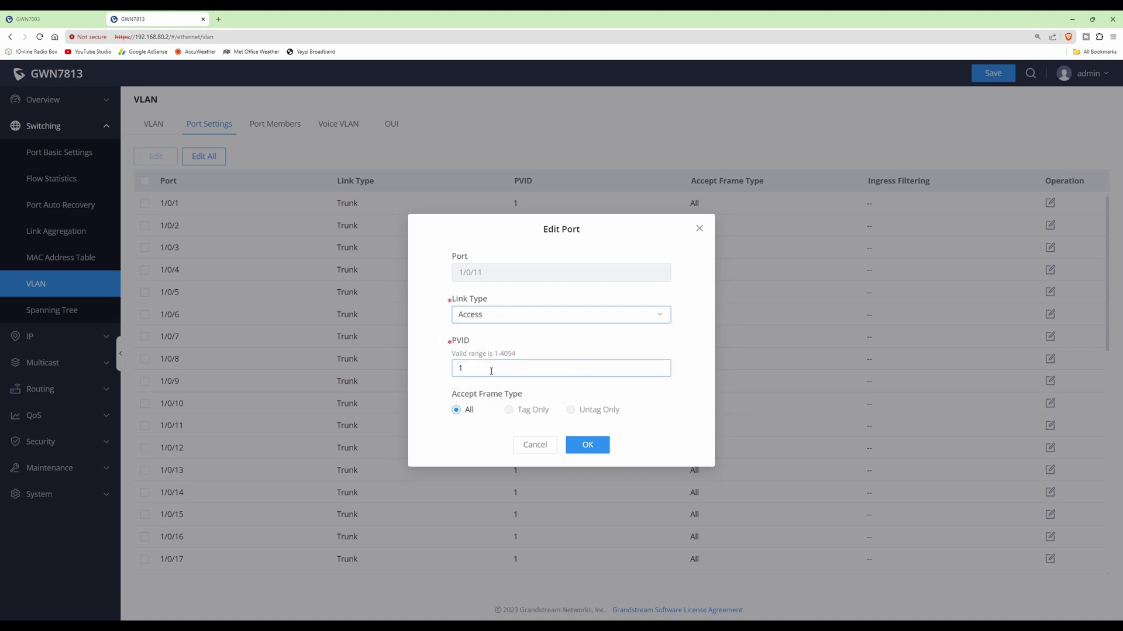
pyautogui.doubleClick(492, 369)
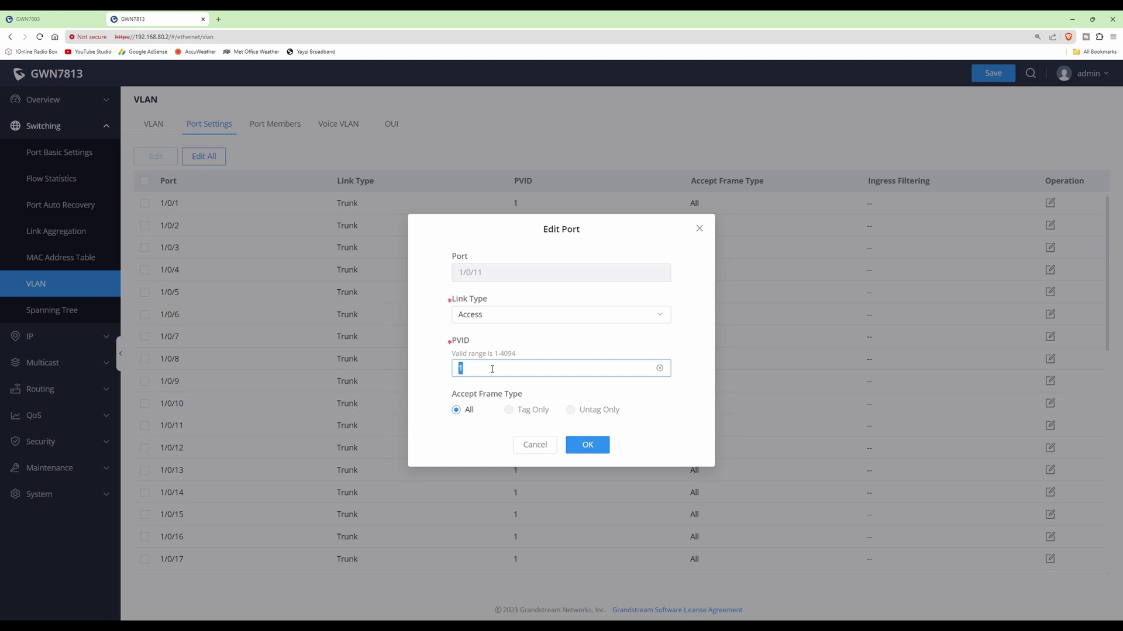
pyautogui.press('BackSpace')
pyautogui.write('3')
pyautogui.click(587, 445)
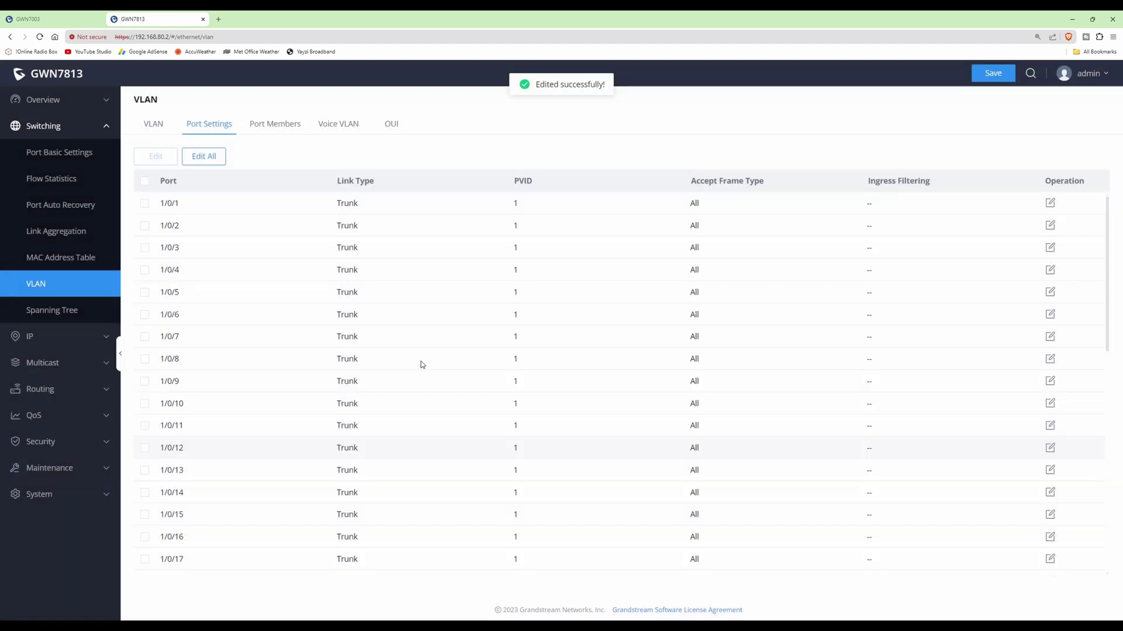
# Set port 1/0/23 to link type Access with PVID 3
pyautogui.scroll(-2, 377, 447)
pyautogui.scroll(-2, 377, 449)
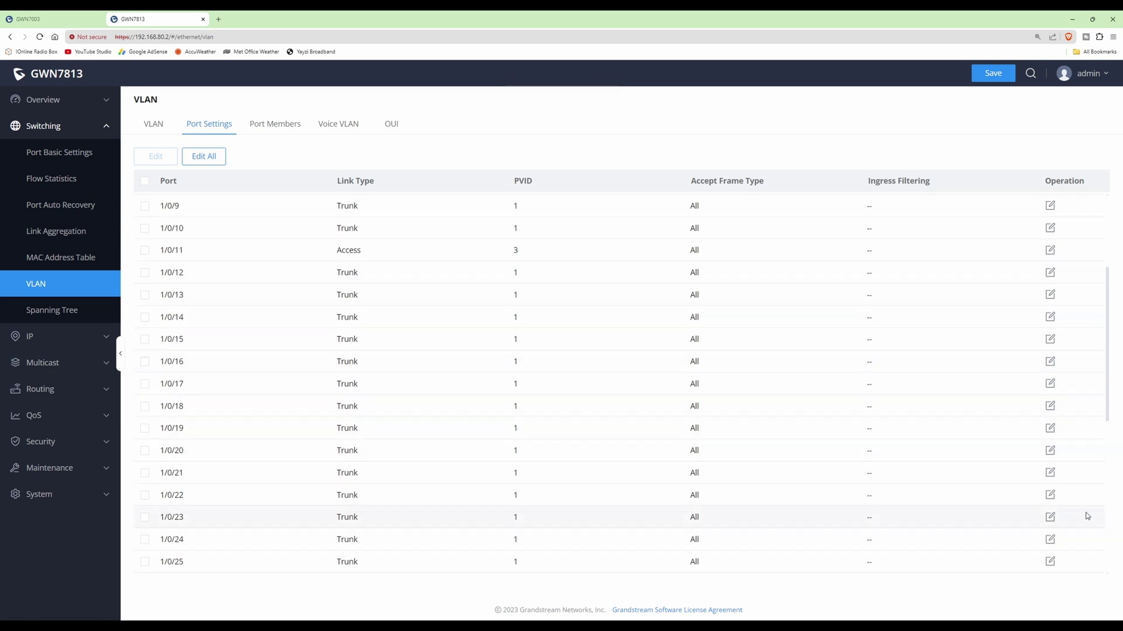
pyautogui.click(1050, 517)
pyautogui.click(514, 315)
pyautogui.click(476, 355)
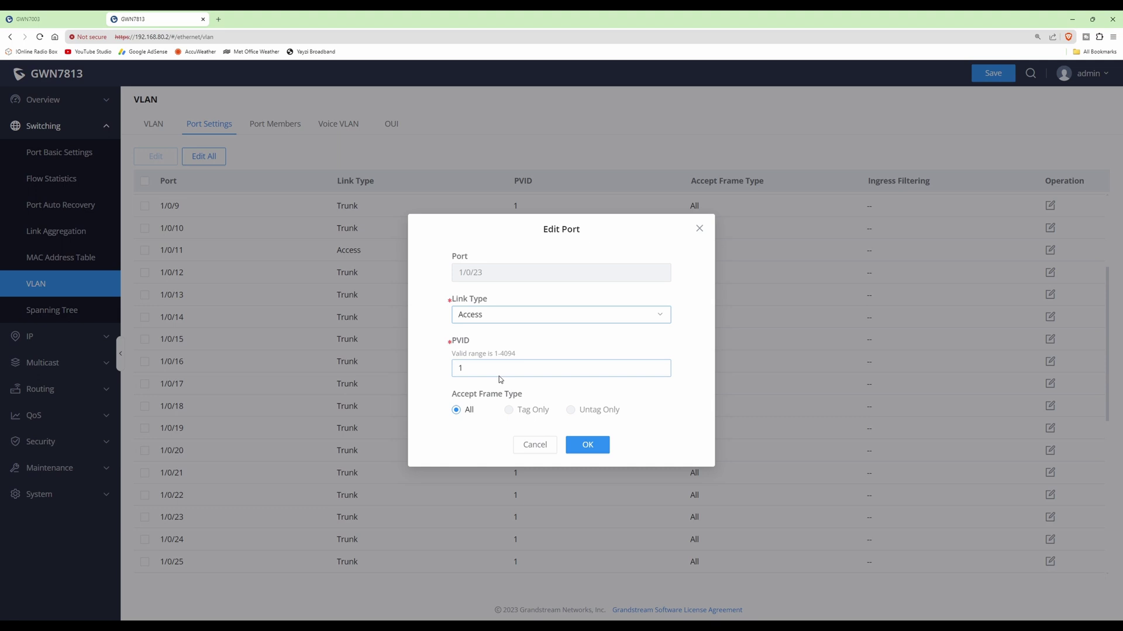
pyautogui.doubleClick(521, 375)
pyautogui.write('3')
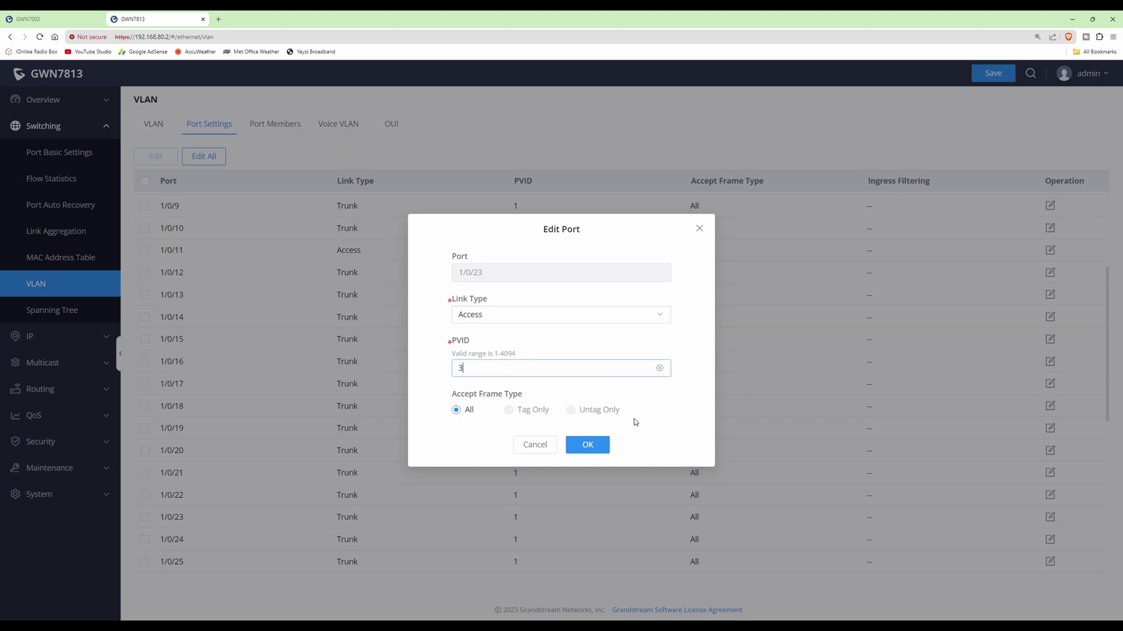
pyautogui.click(588, 450)
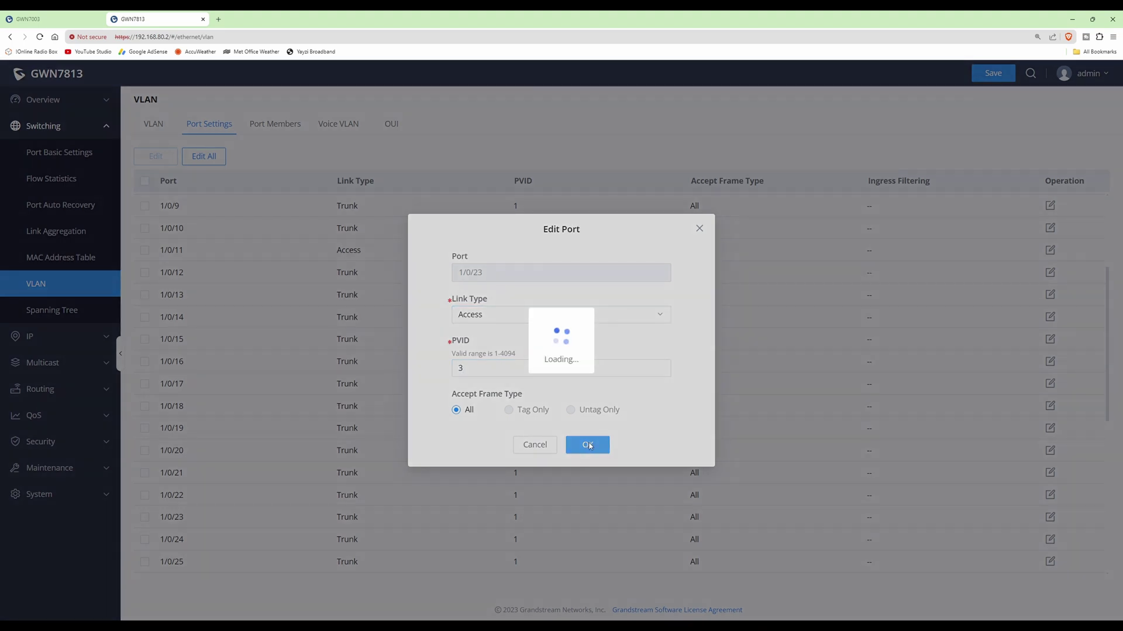
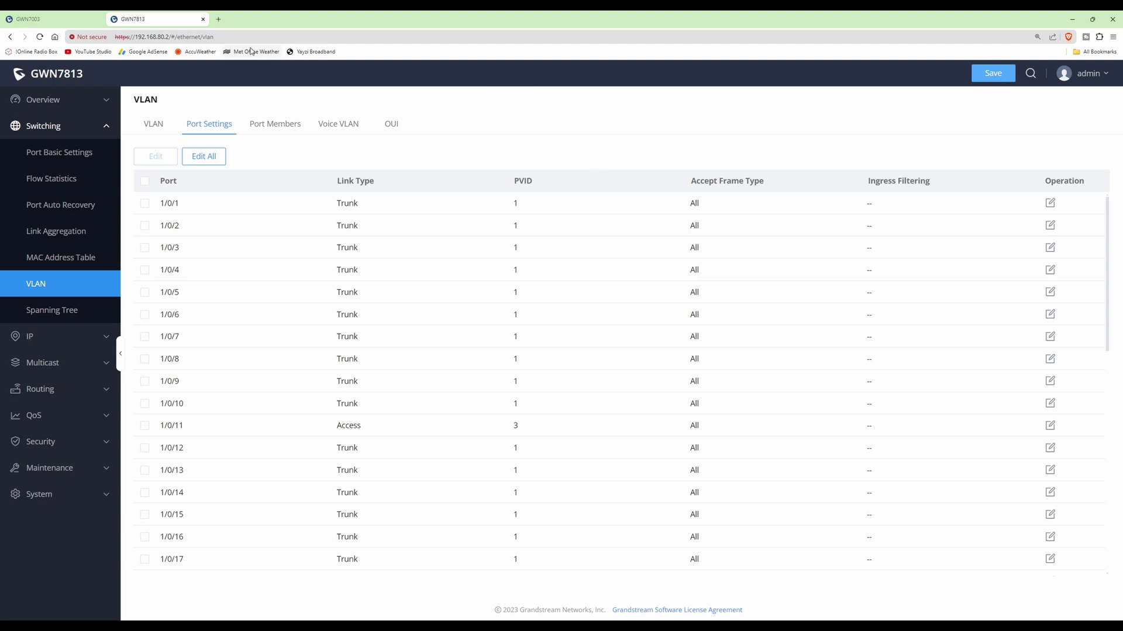
# Switch to the GWN7003 router's web interface and associate the 10G SSID with the VoIP VLAN
pyautogui.click(41, 19)
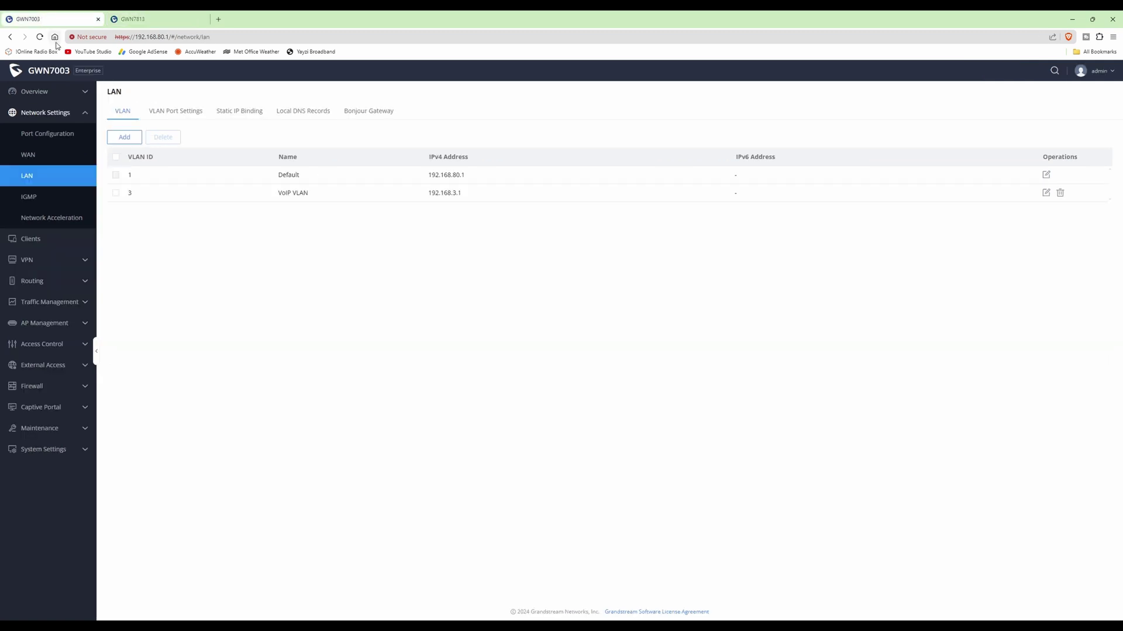
pyautogui.click(34, 241)
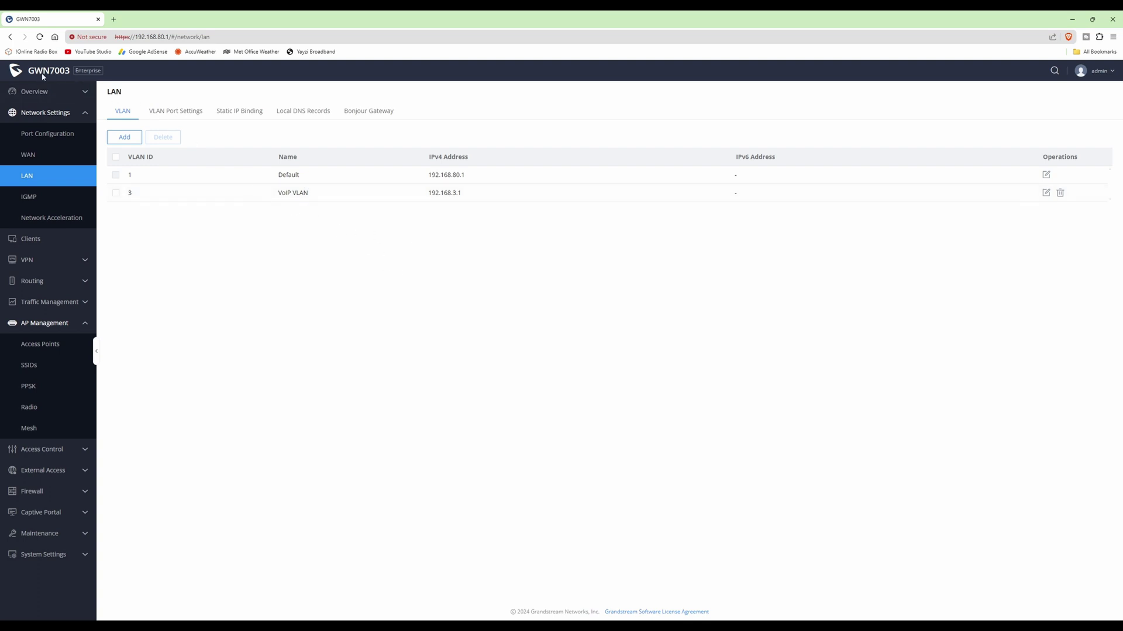
pyautogui.click(32, 366)
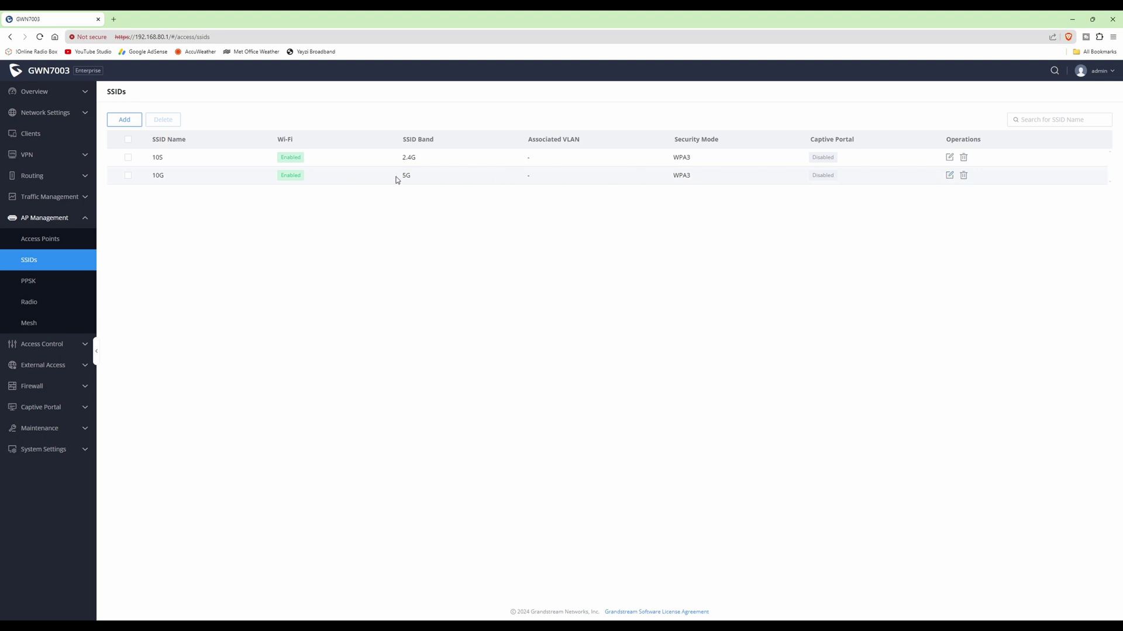
pyautogui.click(949, 176)
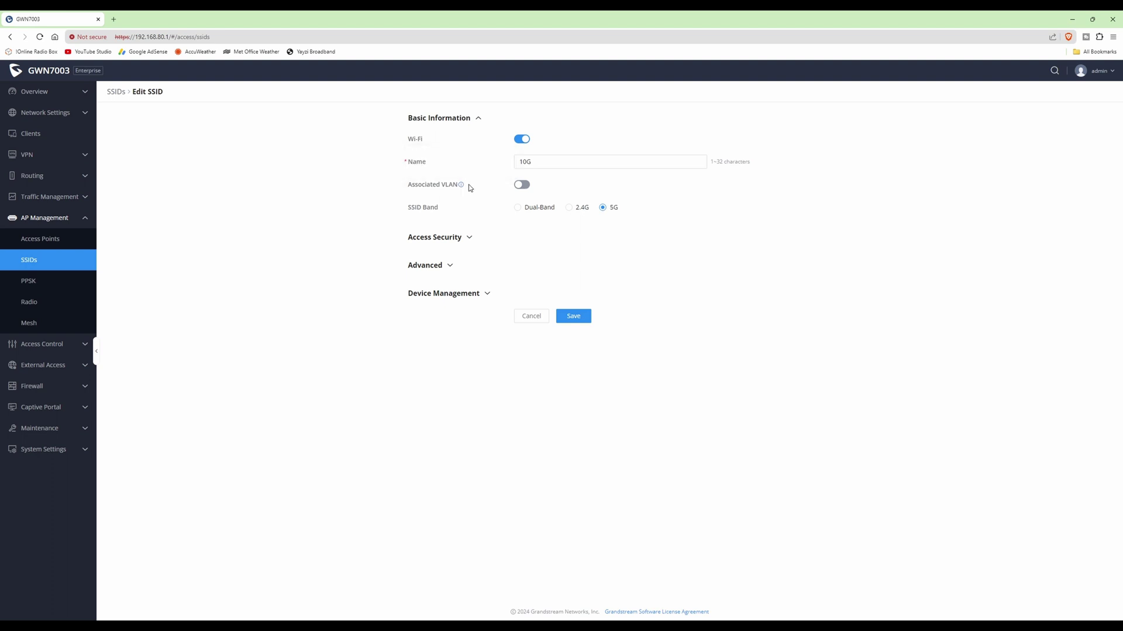
pyautogui.click(521, 185)
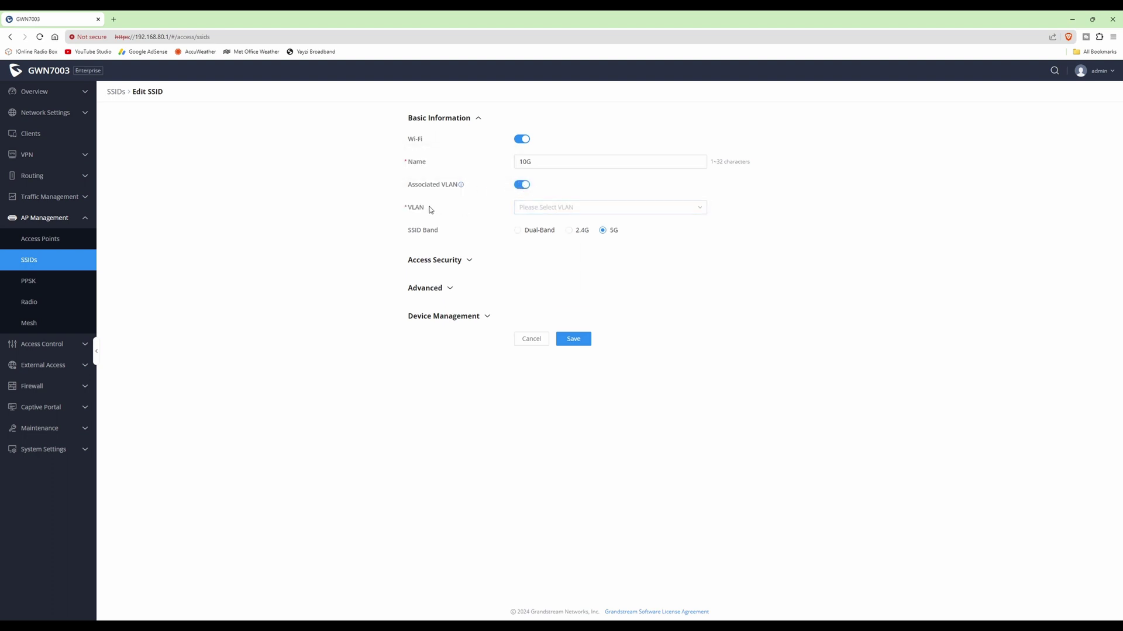
pyautogui.click(653, 210)
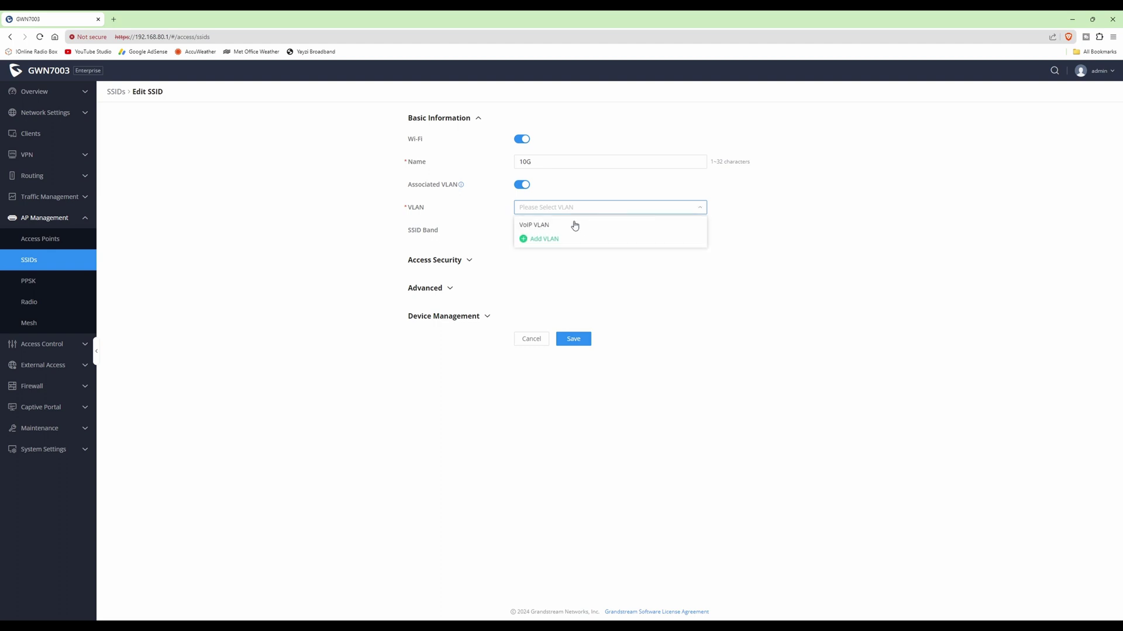
pyautogui.click(538, 229)
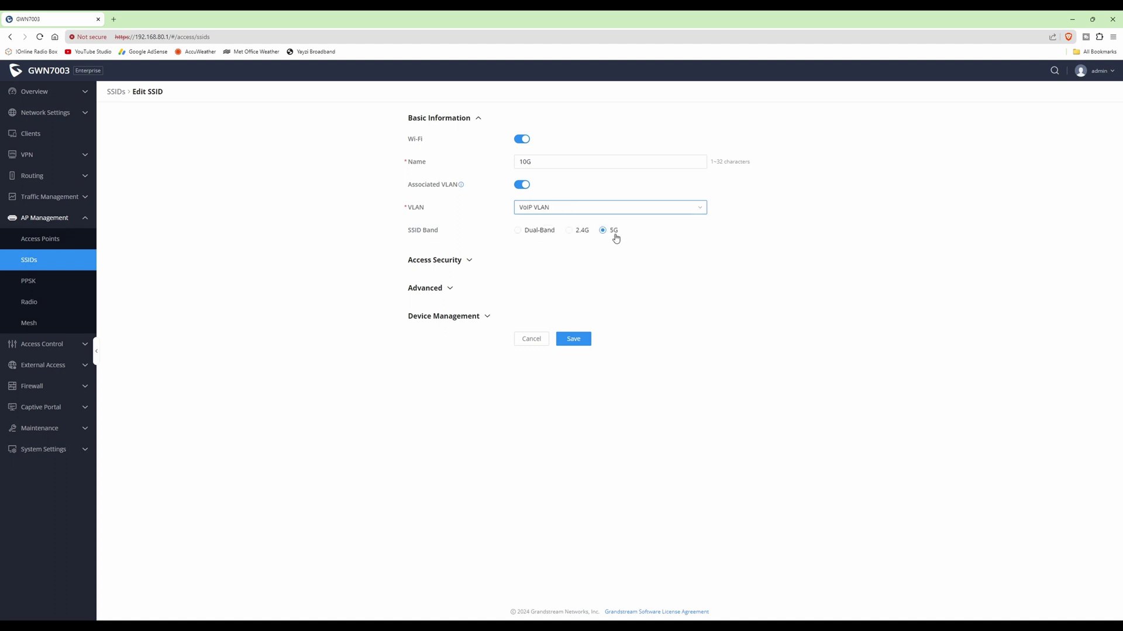